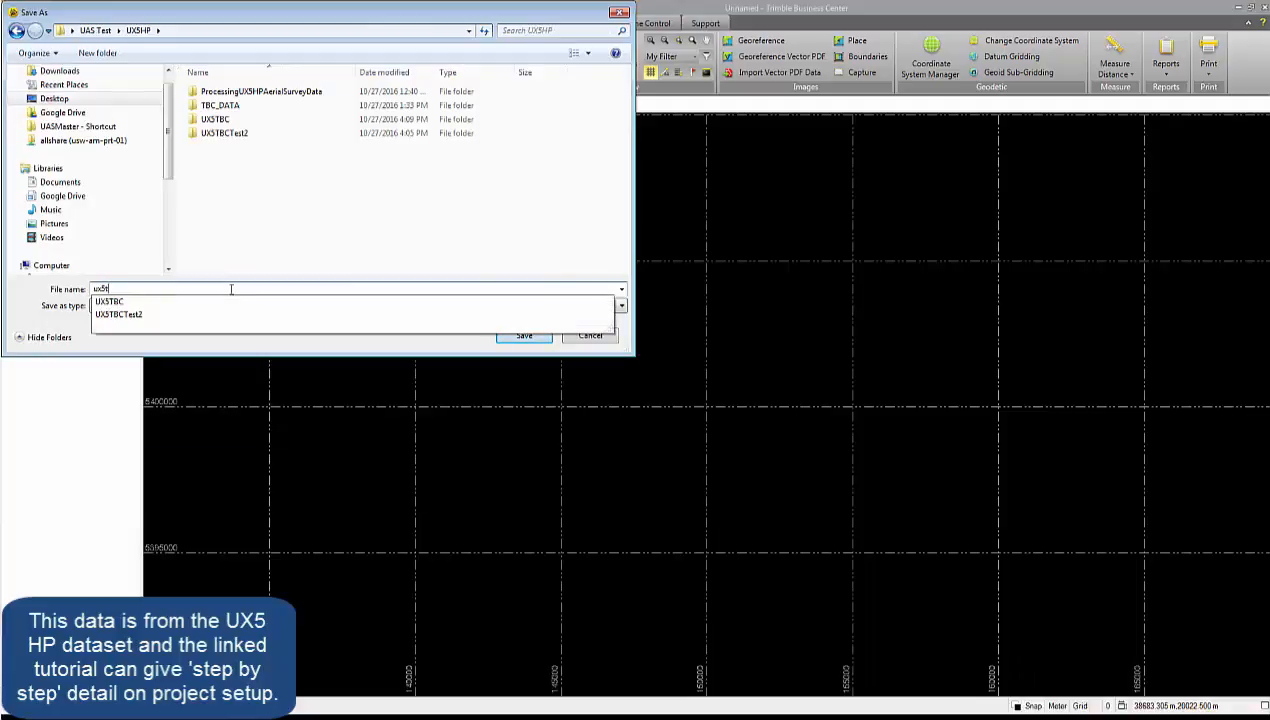
# Save the project as ux5tbc in the UX5HP folder as a .vce project file.
pyautogui.press('Escape')
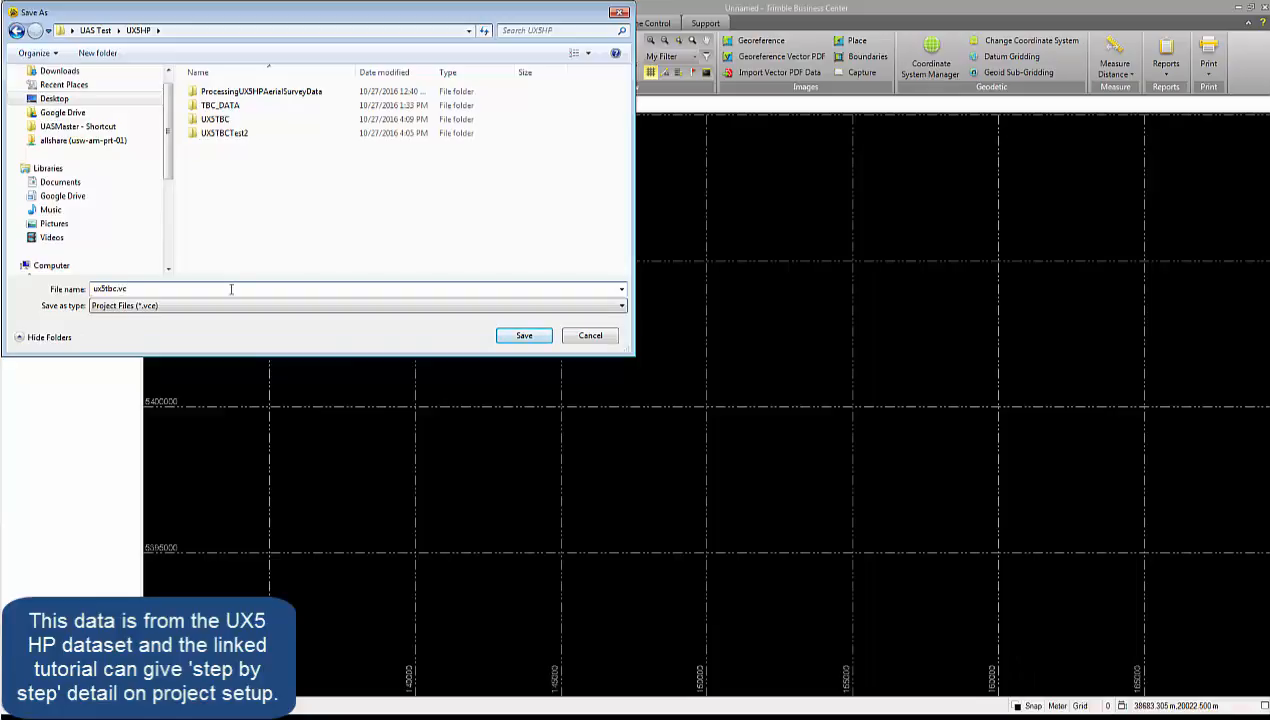
pyautogui.click(525, 335)
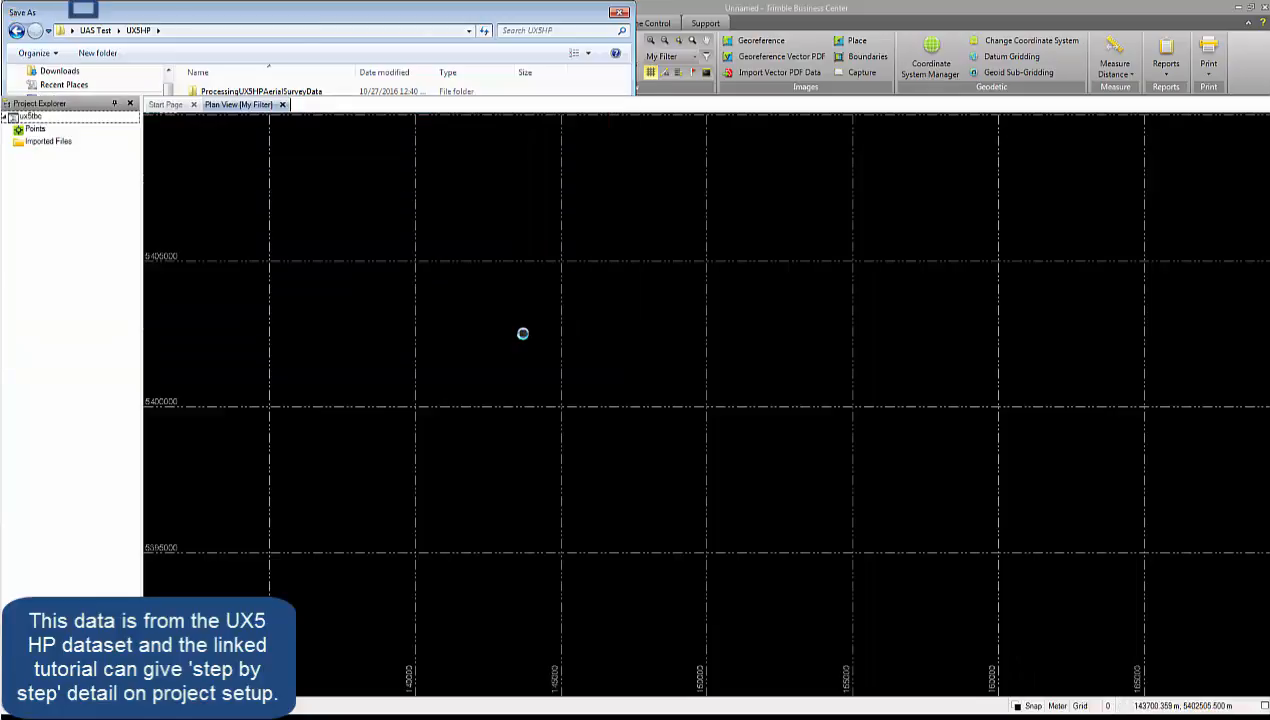
# Set the project's coordinate system to the recently used Belgium/Lambert, Lambert 72 (correctiegrid) zone with Belgium 2005 datum and HBG03 geoid.
pyautogui.click(84, 8)
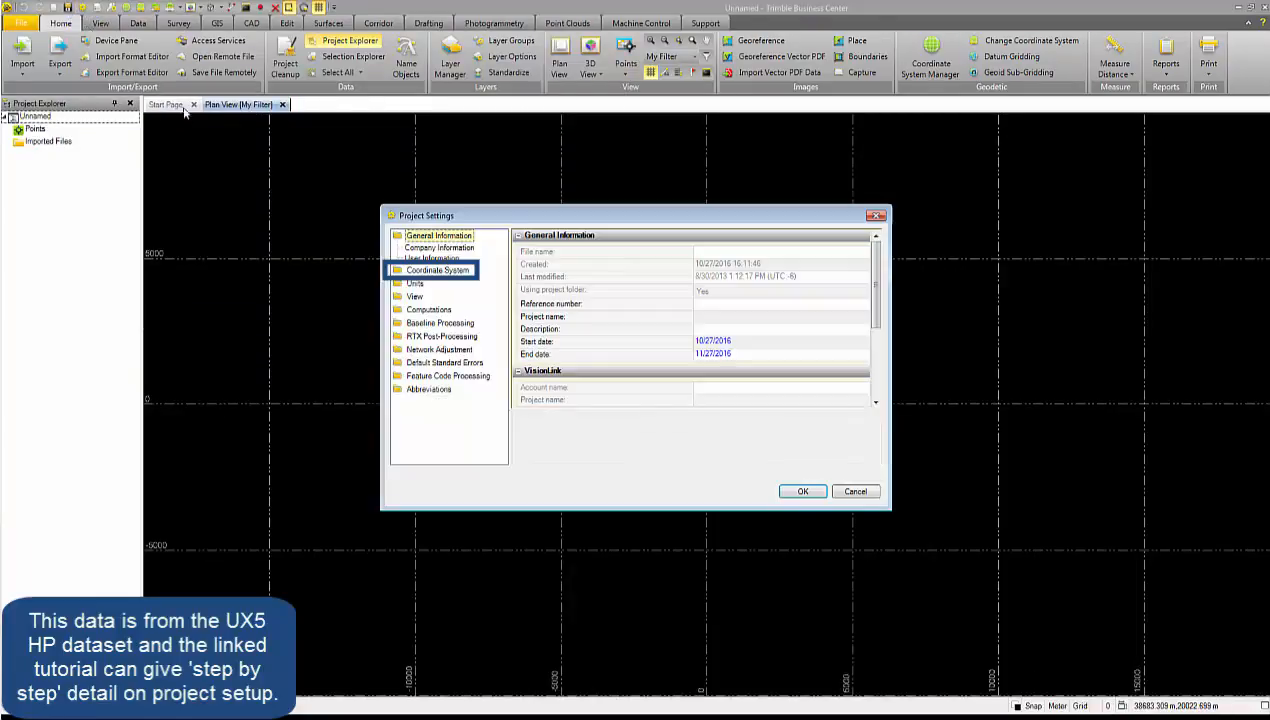
pyautogui.click(425, 272)
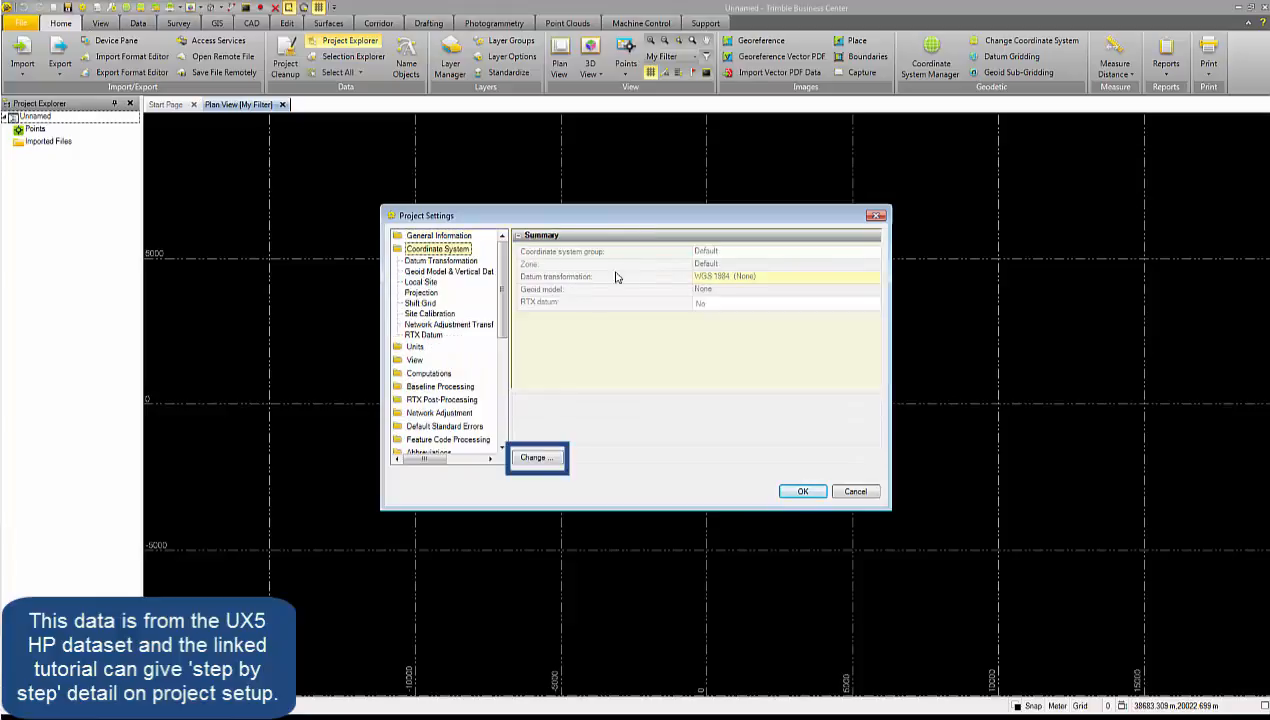
pyautogui.click(535, 457)
pyautogui.click(575, 345)
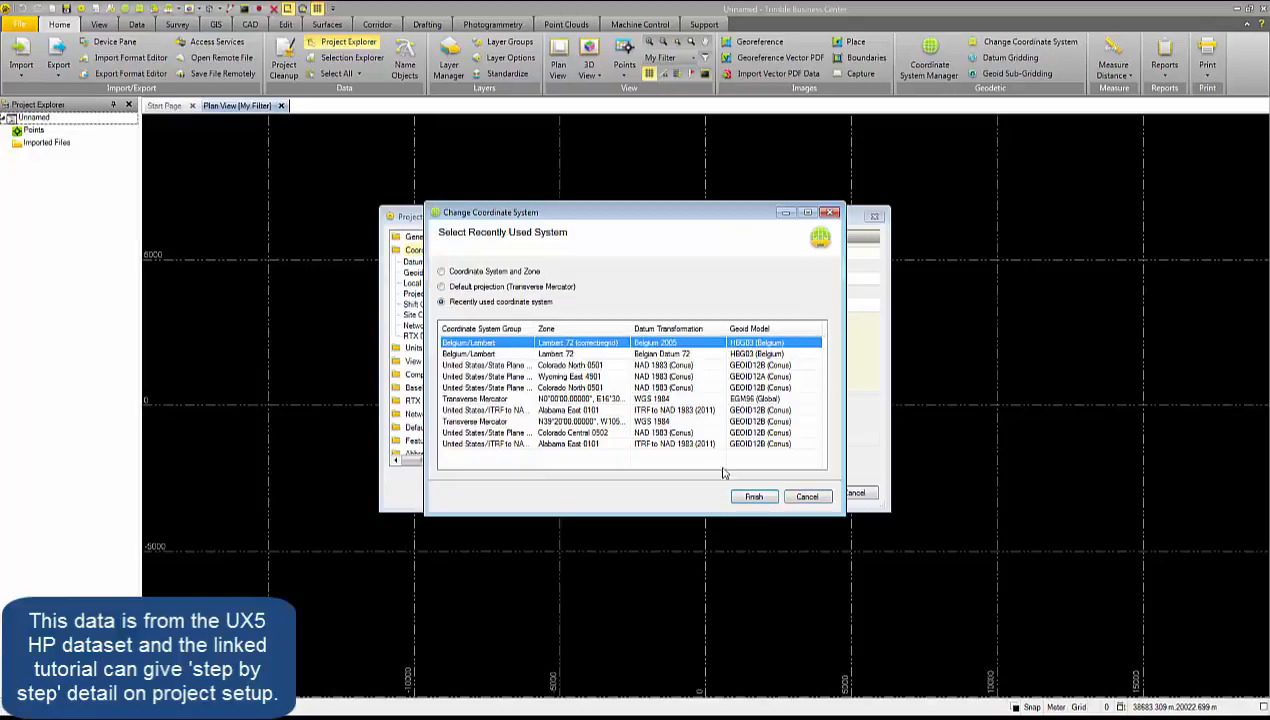
pyautogui.click(752, 496)
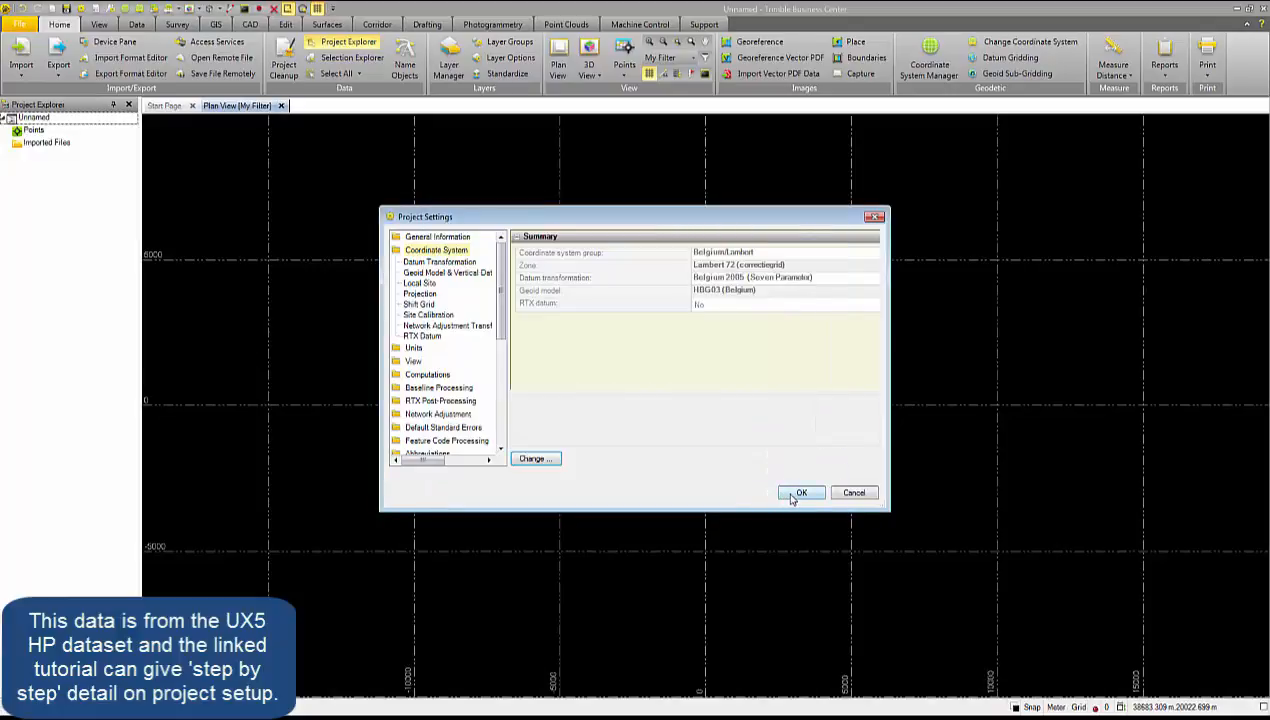
pyautogui.click(798, 493)
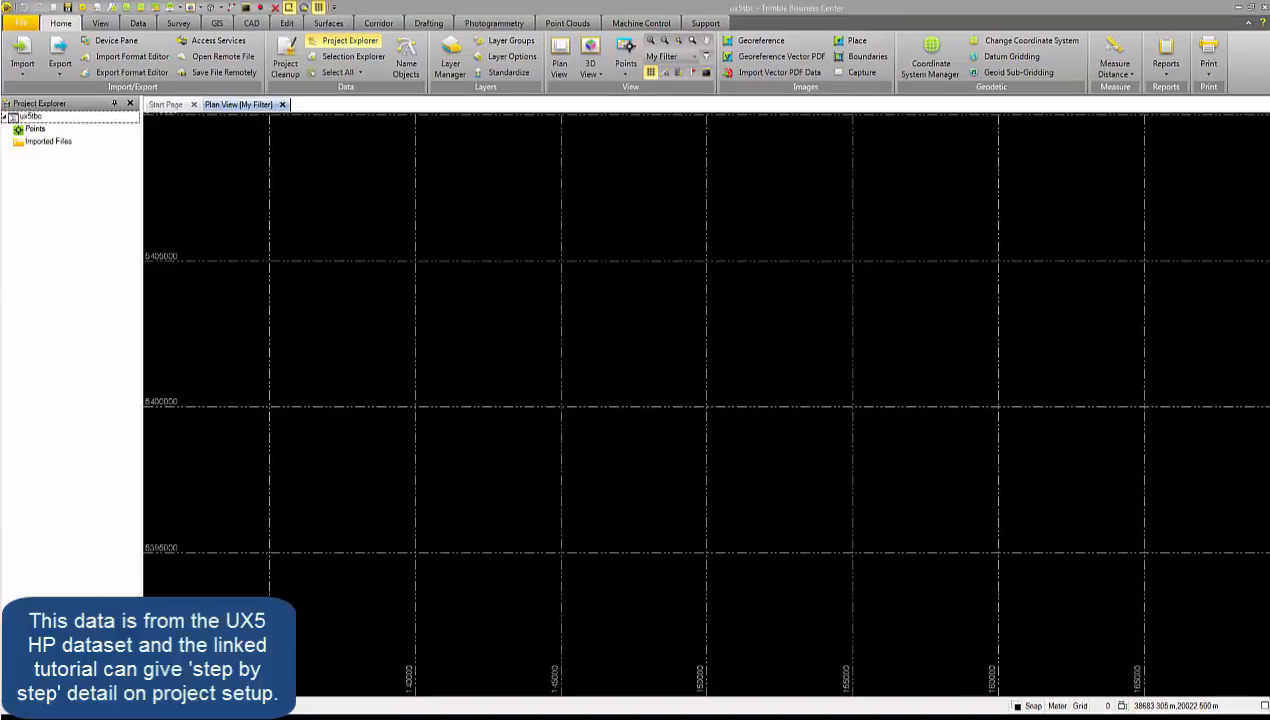
# Import the ground control points from GCPs_Assenede_Lambert72-HBG03 using the P,E,N,elev,Code (Control) definition.
pyautogui.hotkey('alt', 'Tab')
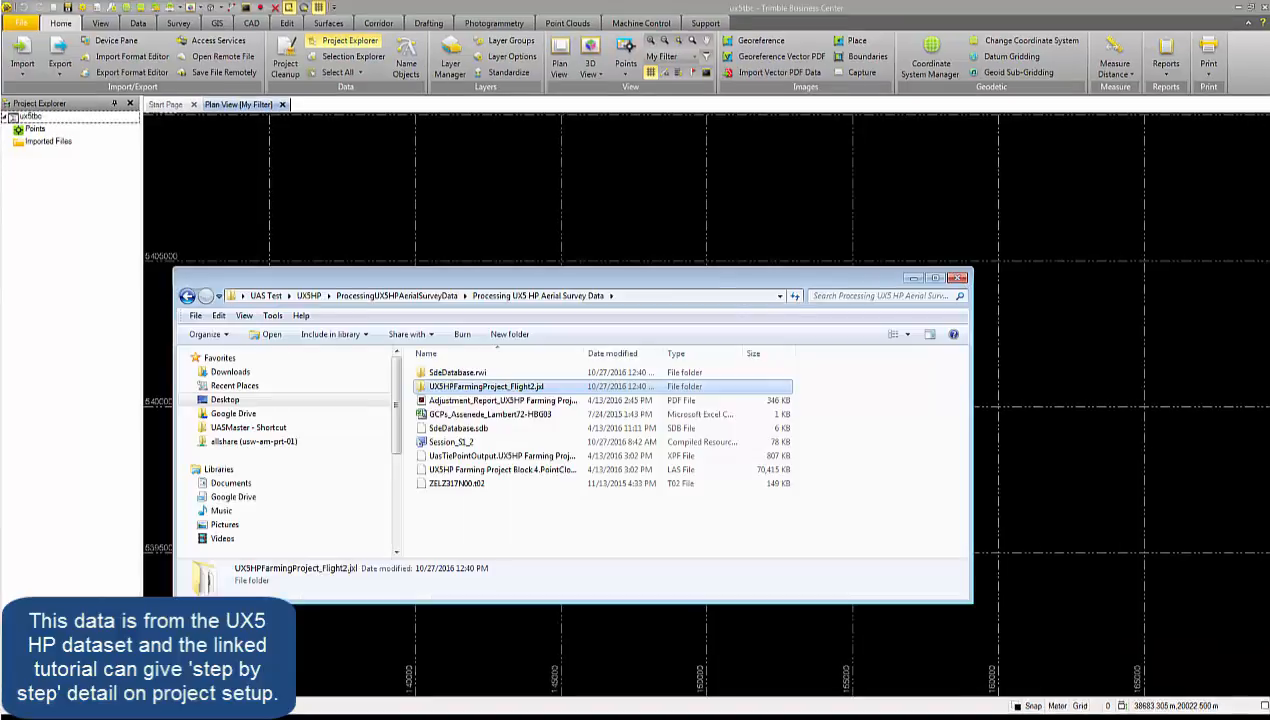
pyautogui.click(453, 415)
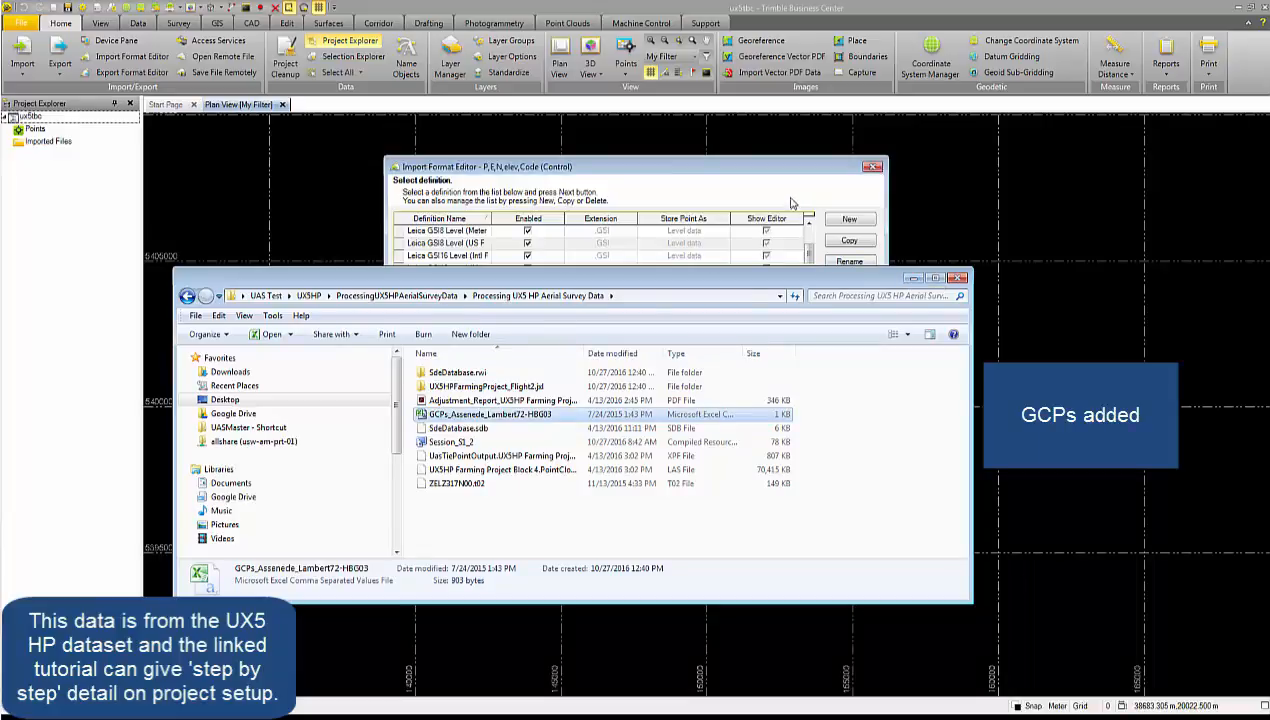
pyautogui.click(790, 200)
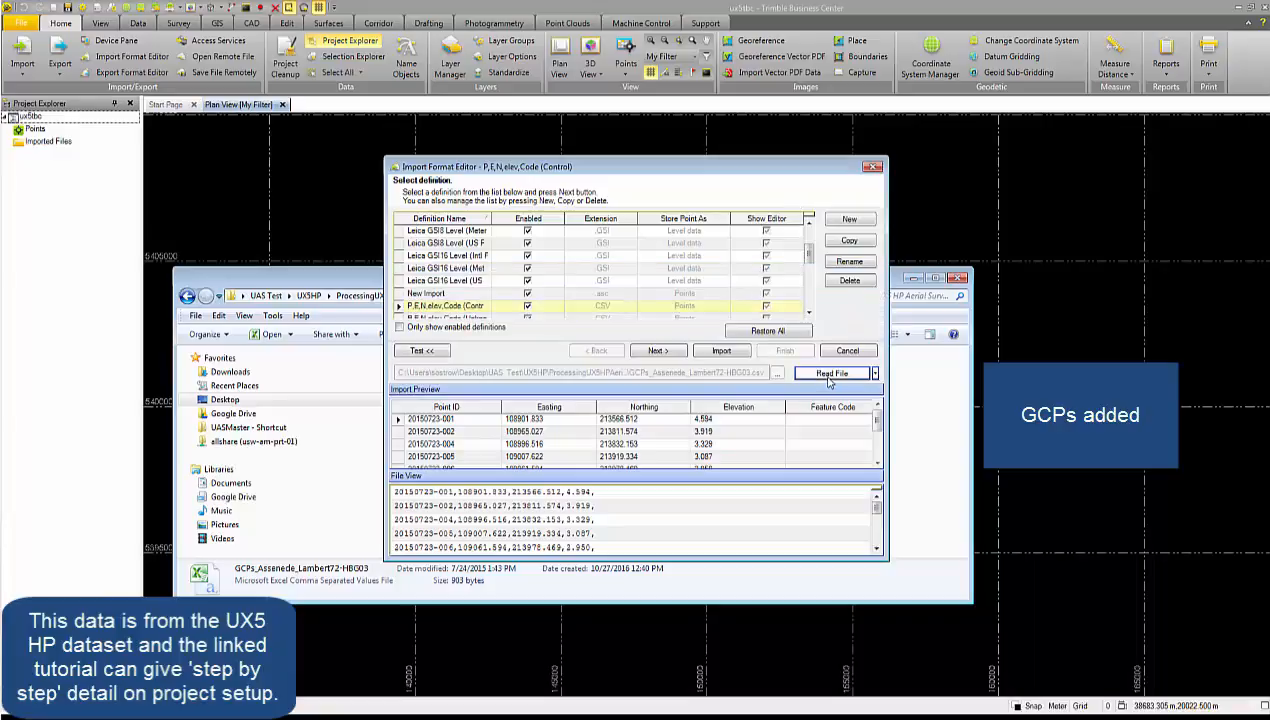
pyautogui.click(722, 353)
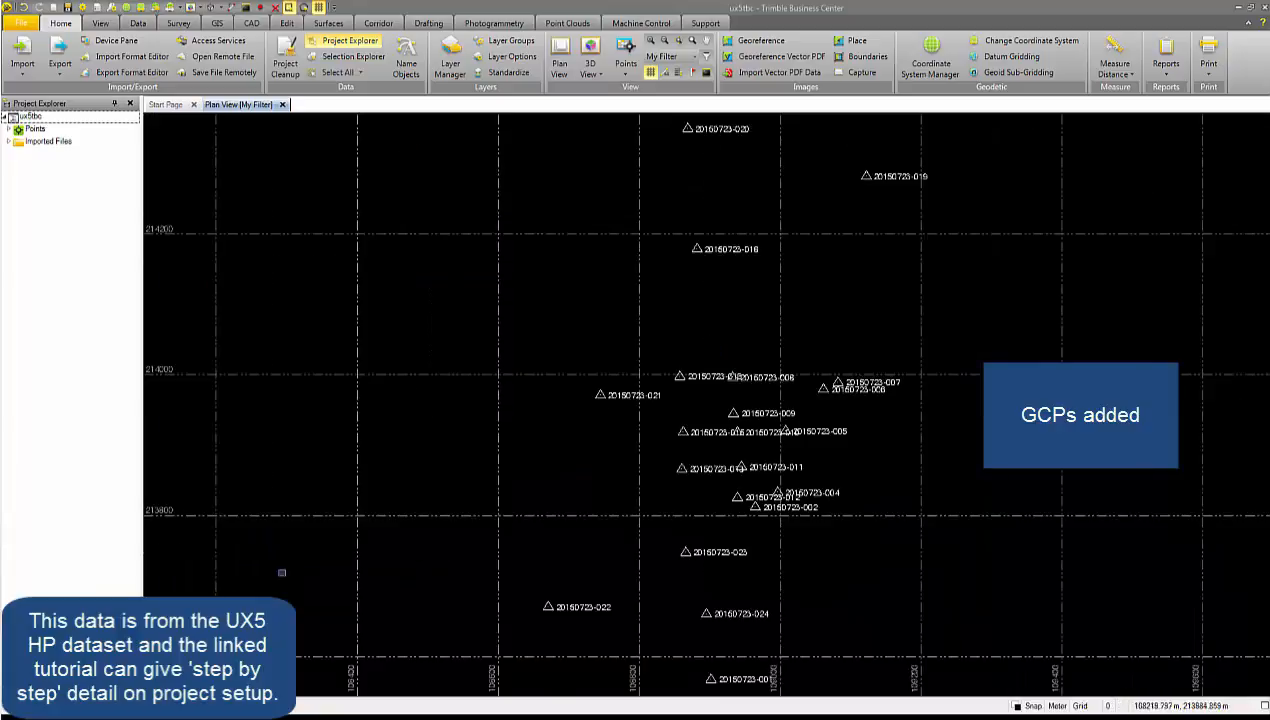
# Import the T04 receiver file from the UX5HPFarmingProject_Flight2.jxl folder and accept its raw data check-in.
pyautogui.hotkey('alt', 'Tab')
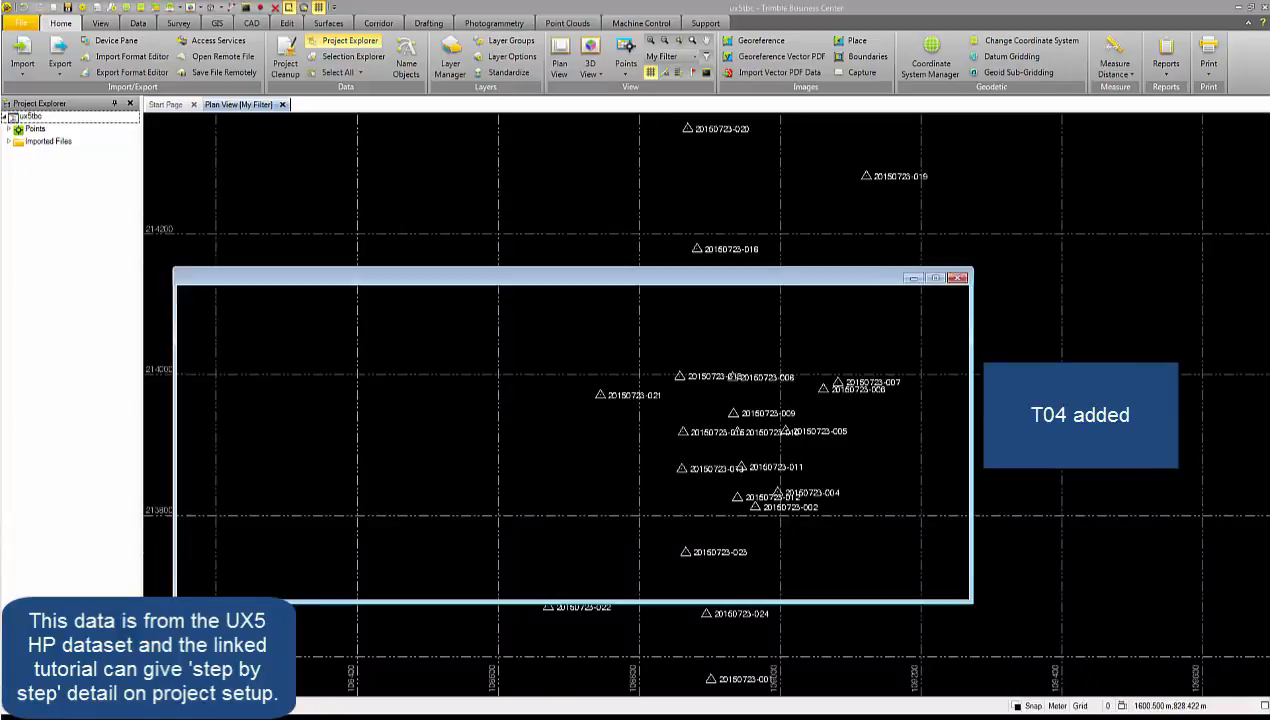
pyautogui.doubleClick(470, 386)
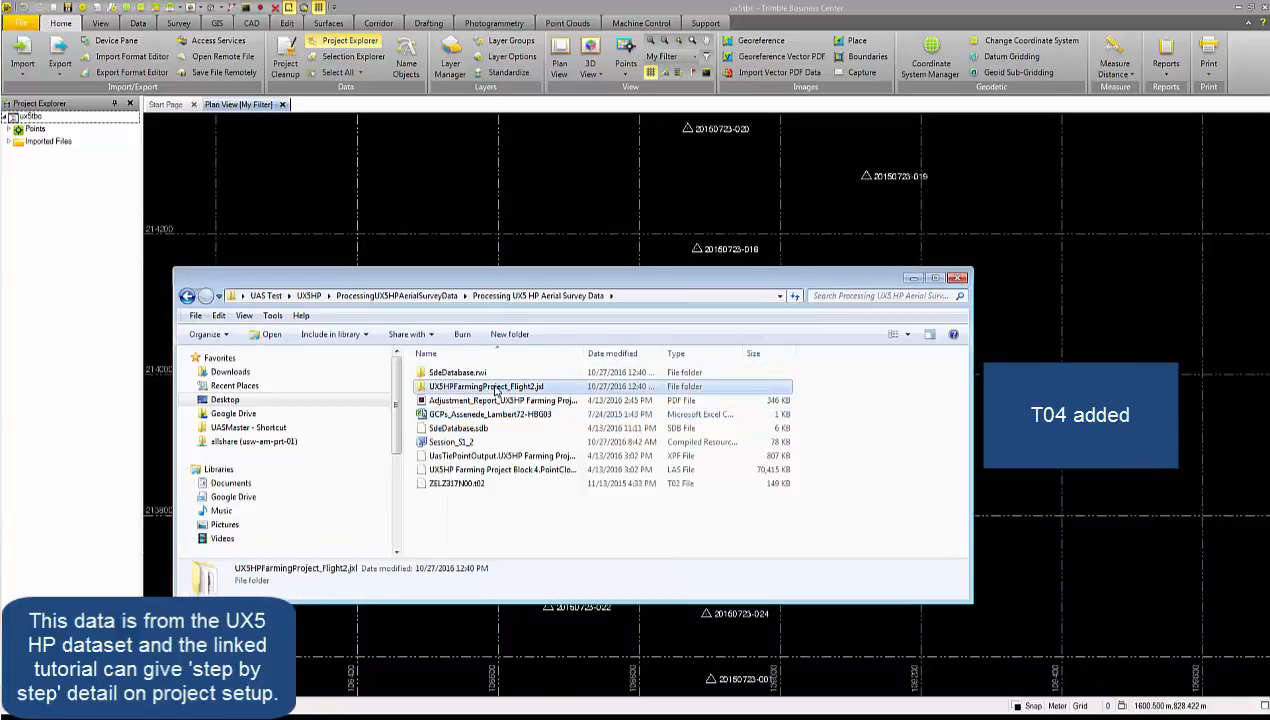
pyautogui.moveTo(599, 391); pyautogui.dragTo(712, 217)
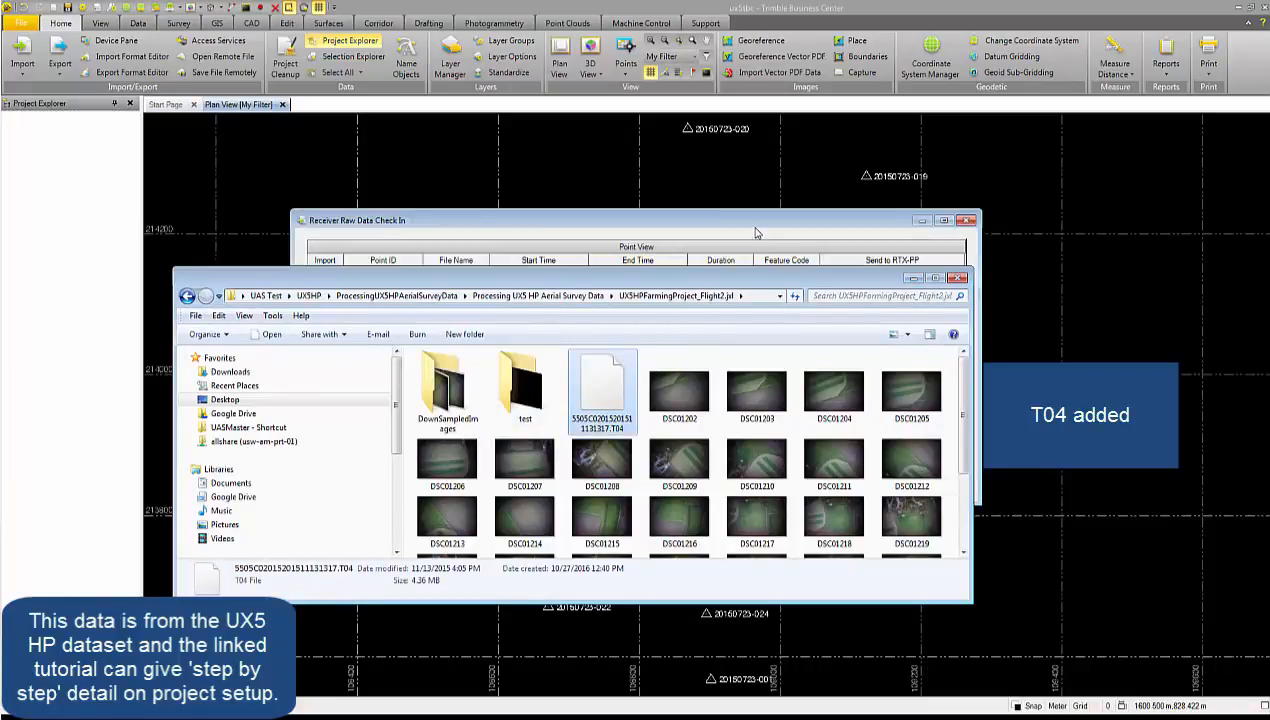
pyautogui.click(756, 232)
pyautogui.click(842, 487)
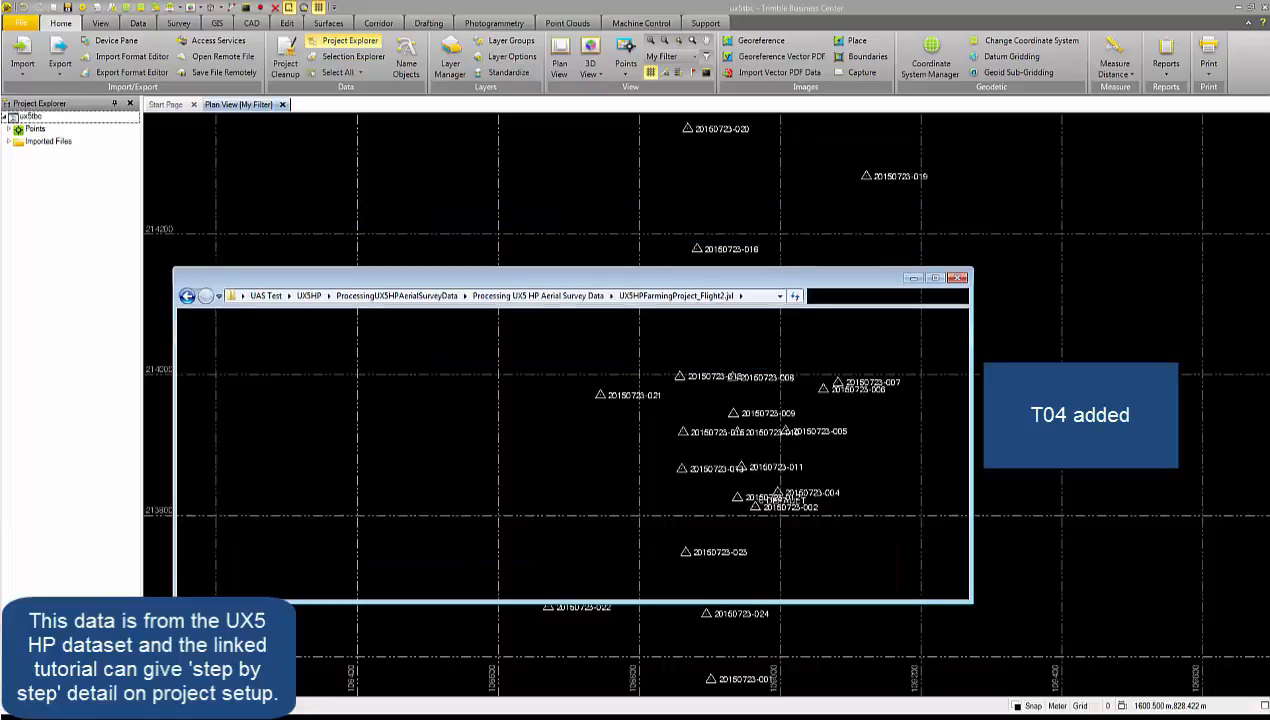
# Import the UX5HPFarmingProject_Flight2 JXL file and the ZELZ317N00.t02 file, accepting the raw data check-in.
pyautogui.moveTo(963, 450); pyautogui.dragTo(963, 540)
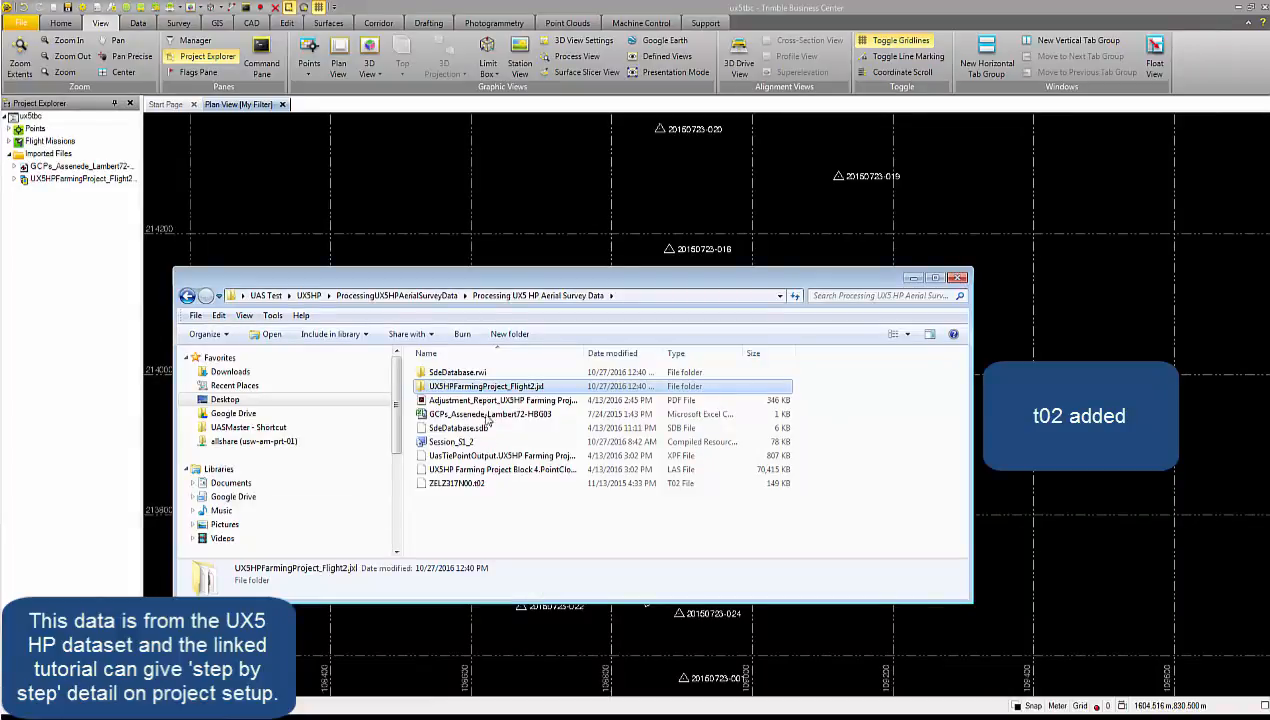
pyautogui.moveTo(456, 483); pyautogui.dragTo(868, 233)
pyautogui.click(848, 485)
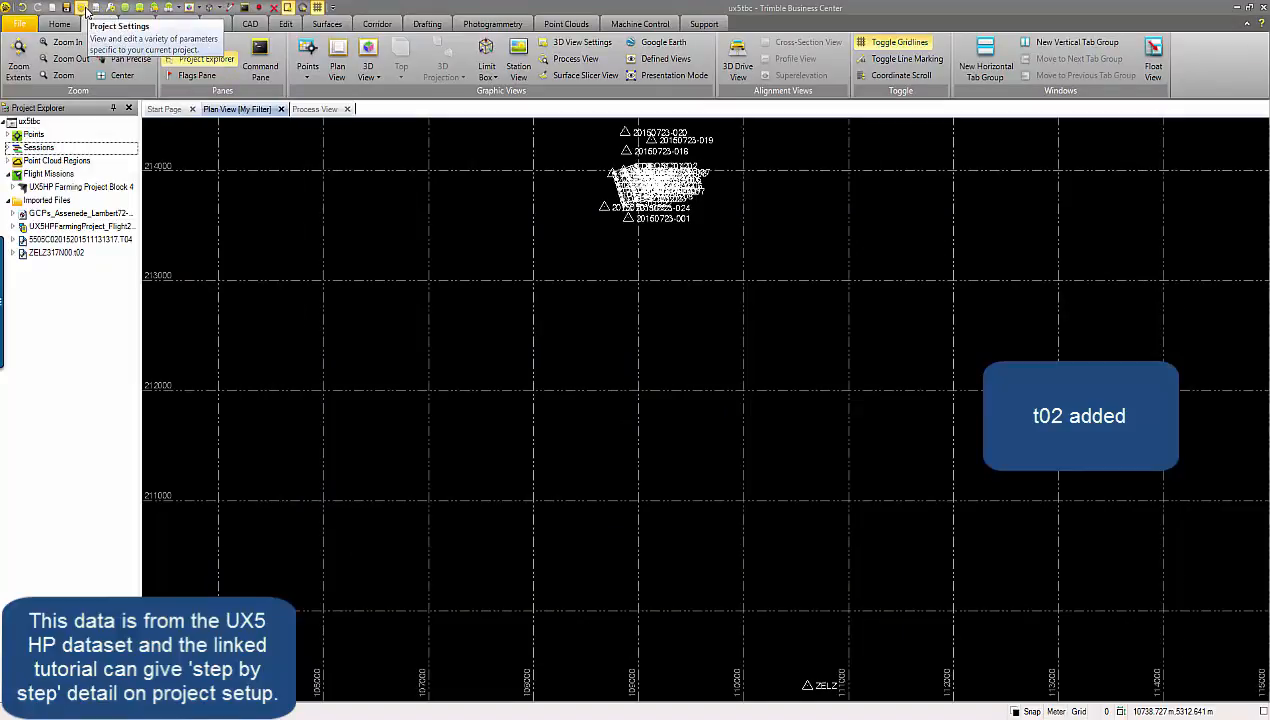
# Set baseline processing in the project settings to Dual Frequency (L1, L2) with trajectory solution type Fixed only.
pyautogui.click(84, 8)
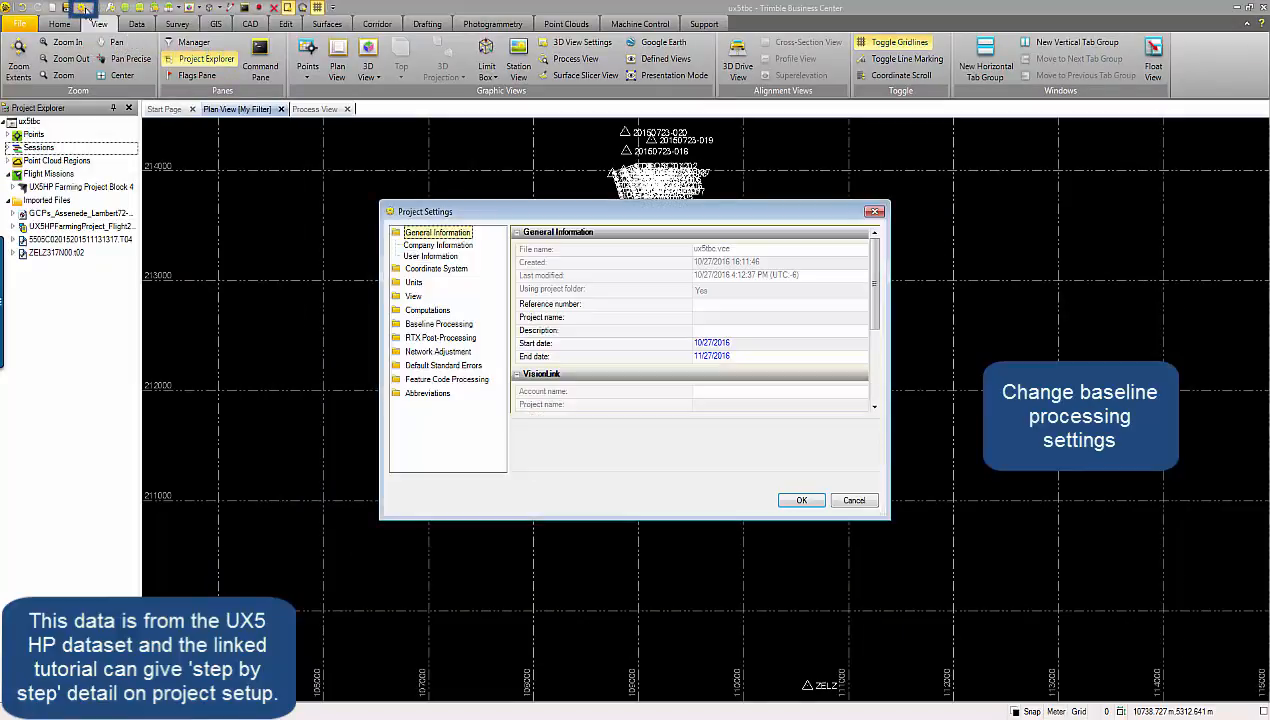
pyautogui.click(437, 325)
pyautogui.click(424, 326)
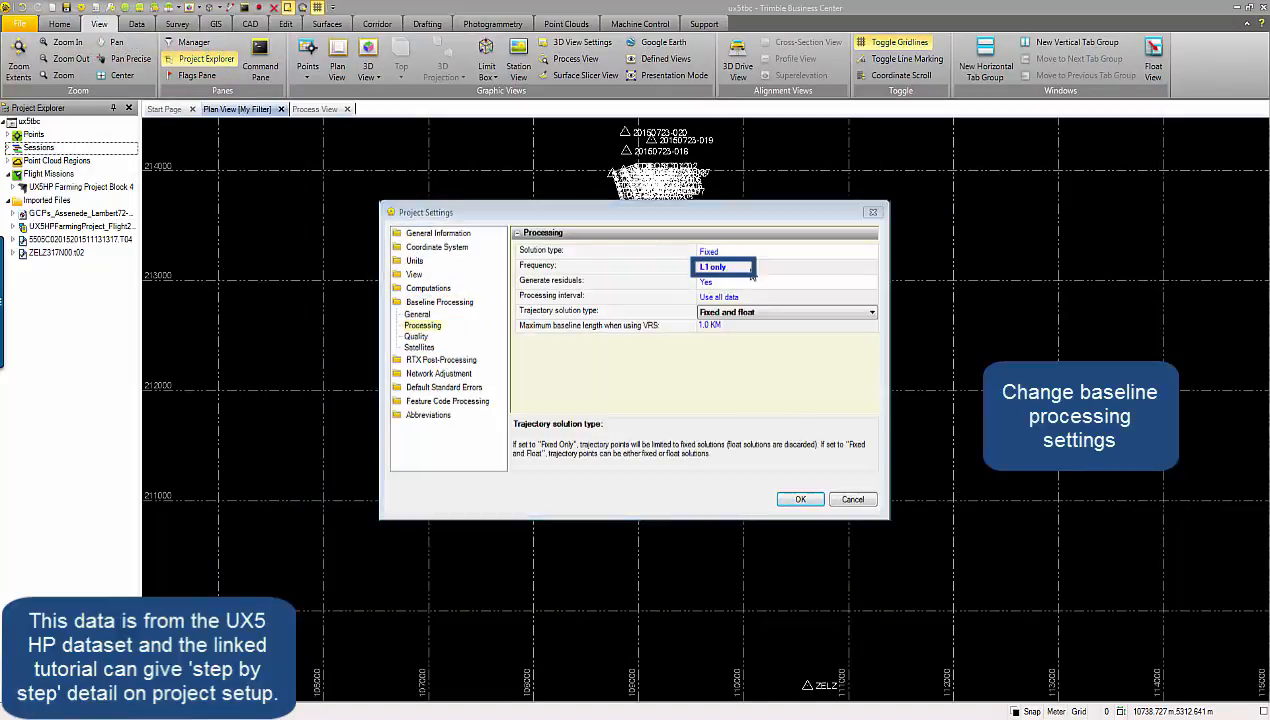
pyautogui.click(751, 267)
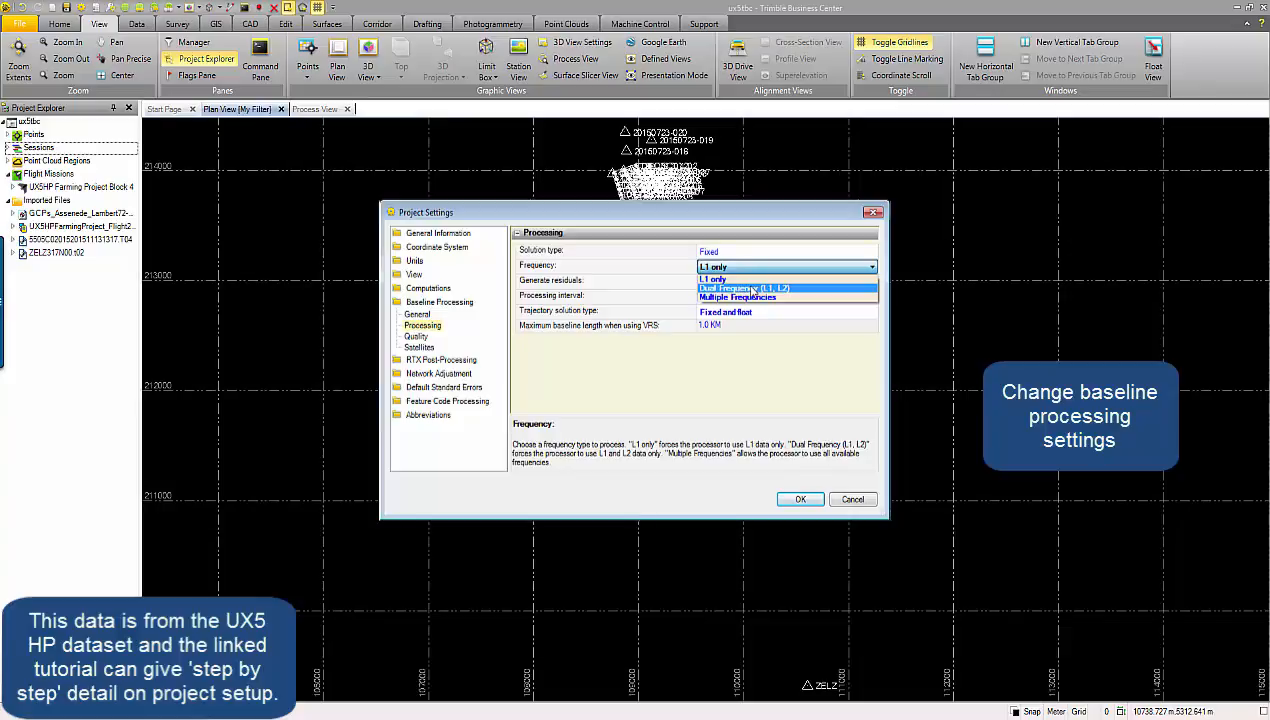
pyautogui.click(745, 288)
pyautogui.click(749, 313)
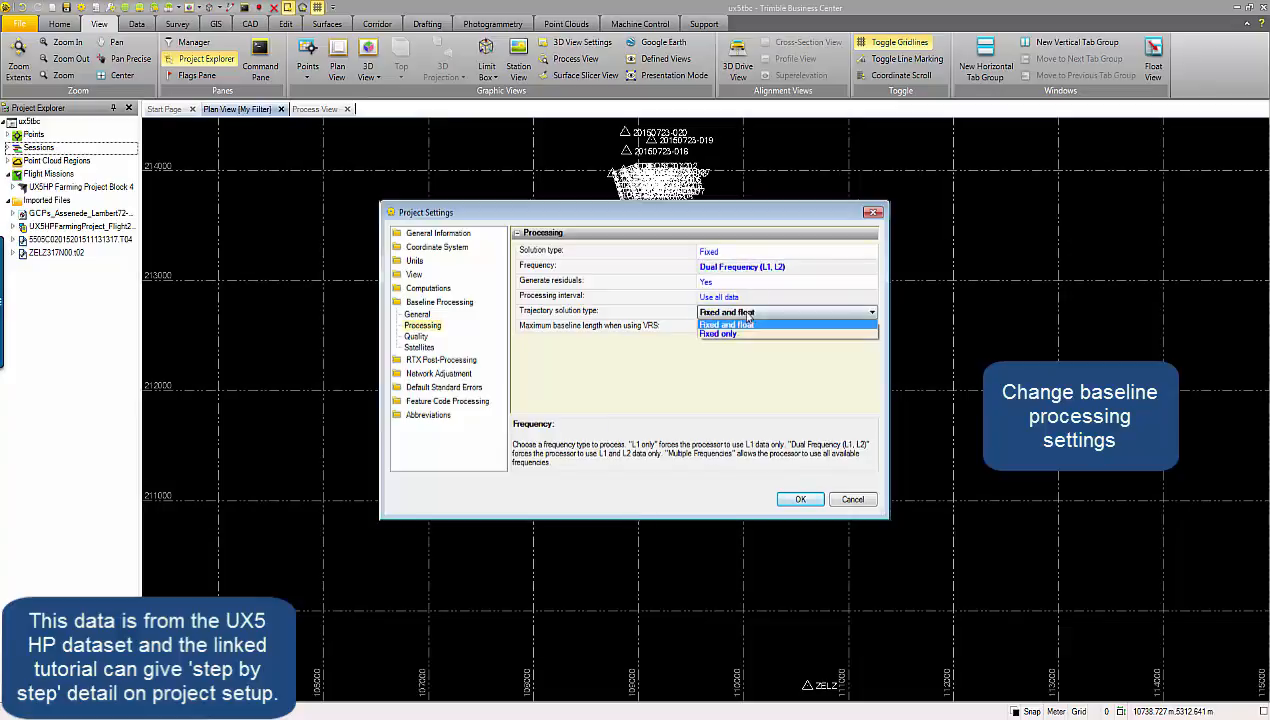
pyautogui.click(736, 333)
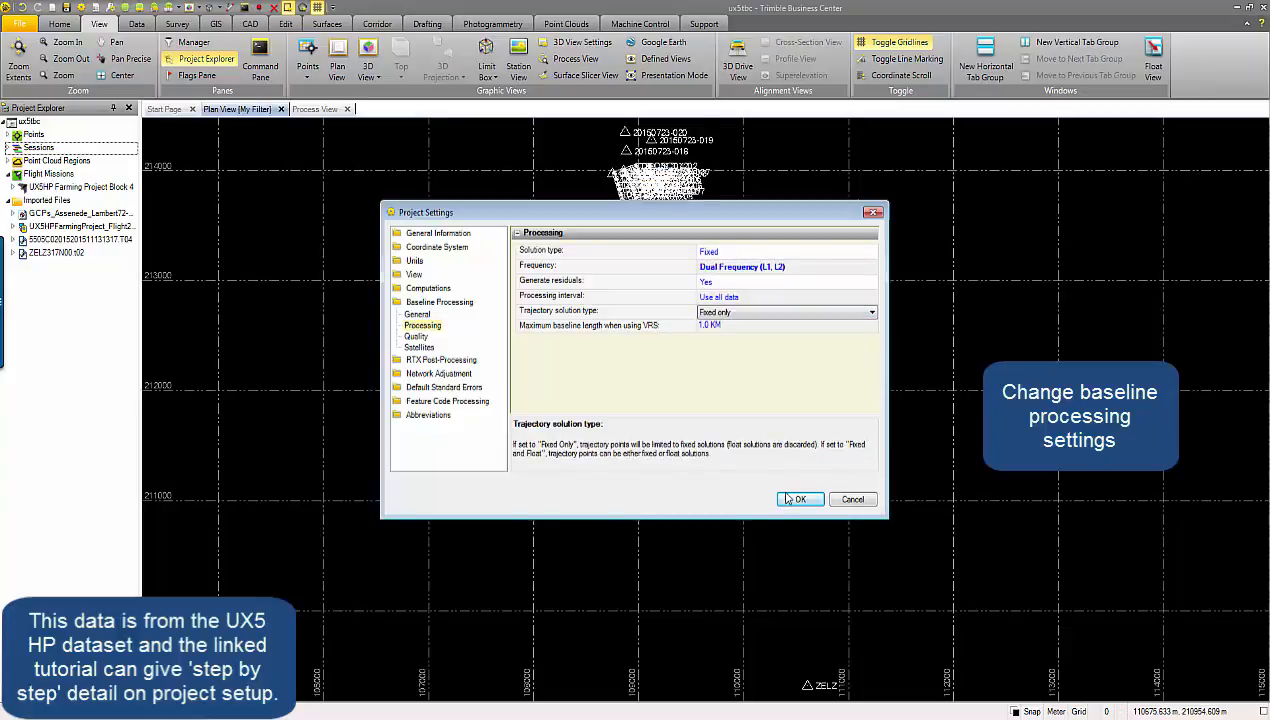
pyautogui.click(800, 499)
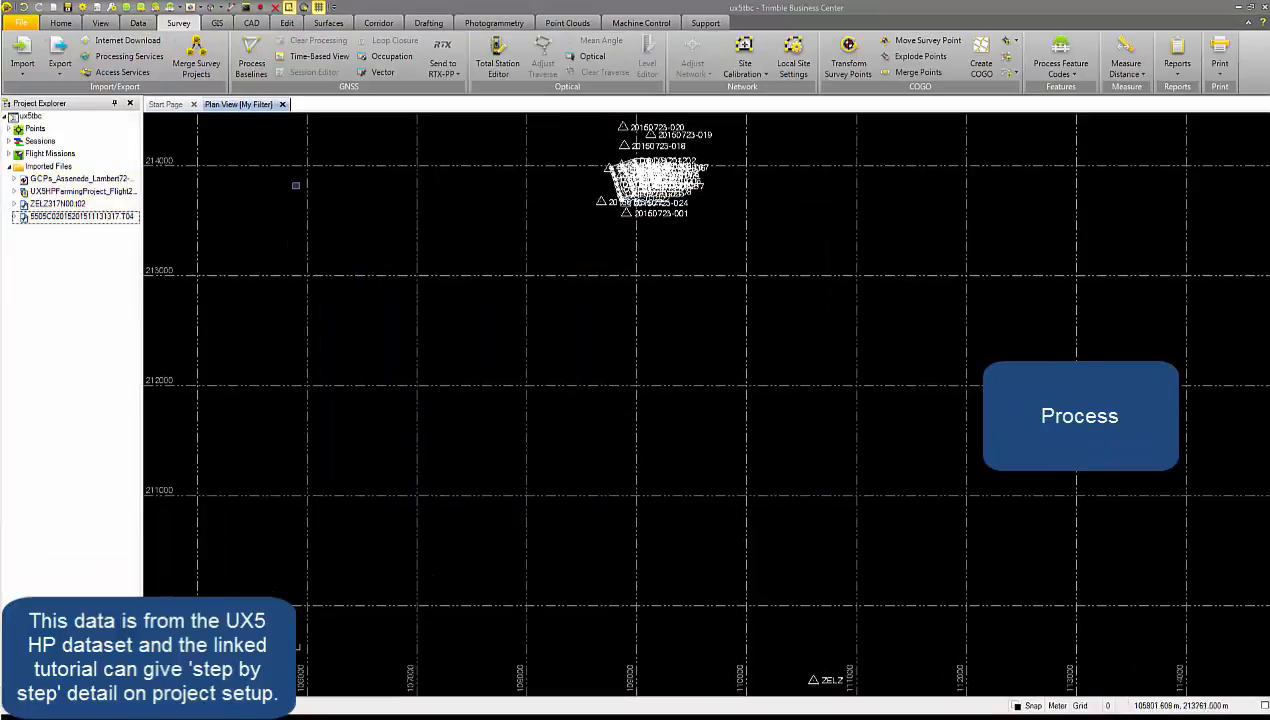
# Process the survey baselines and save the resulting flight trajectory to the project.
pyautogui.click(245, 62)
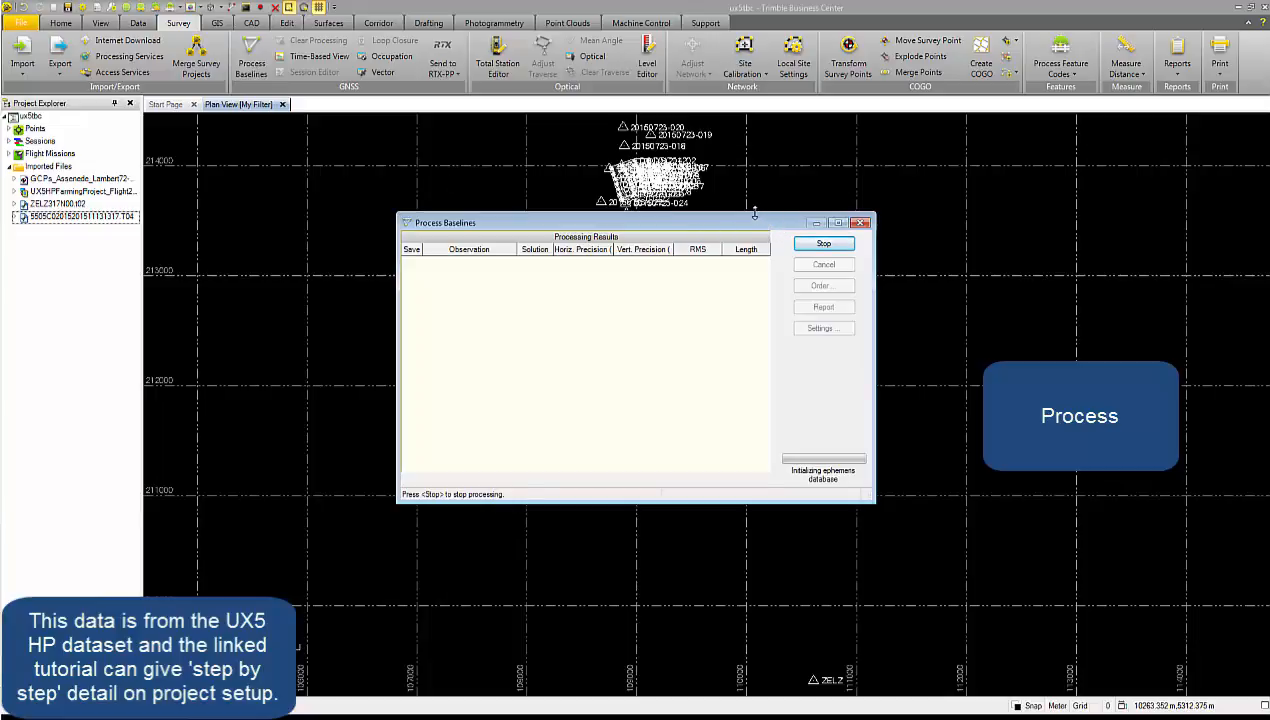
pyautogui.click(802, 247)
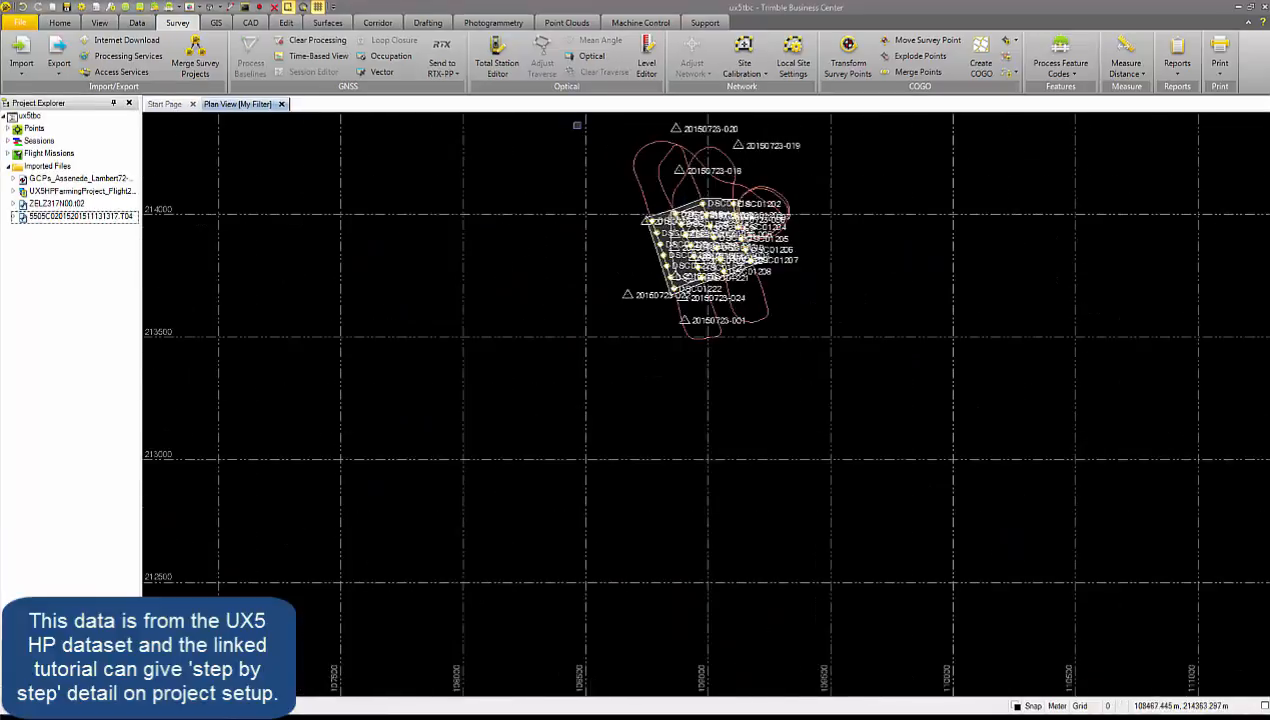
pyautogui.scroll(6, 577, 126)
pyautogui.scroll(1, 1148, 297)
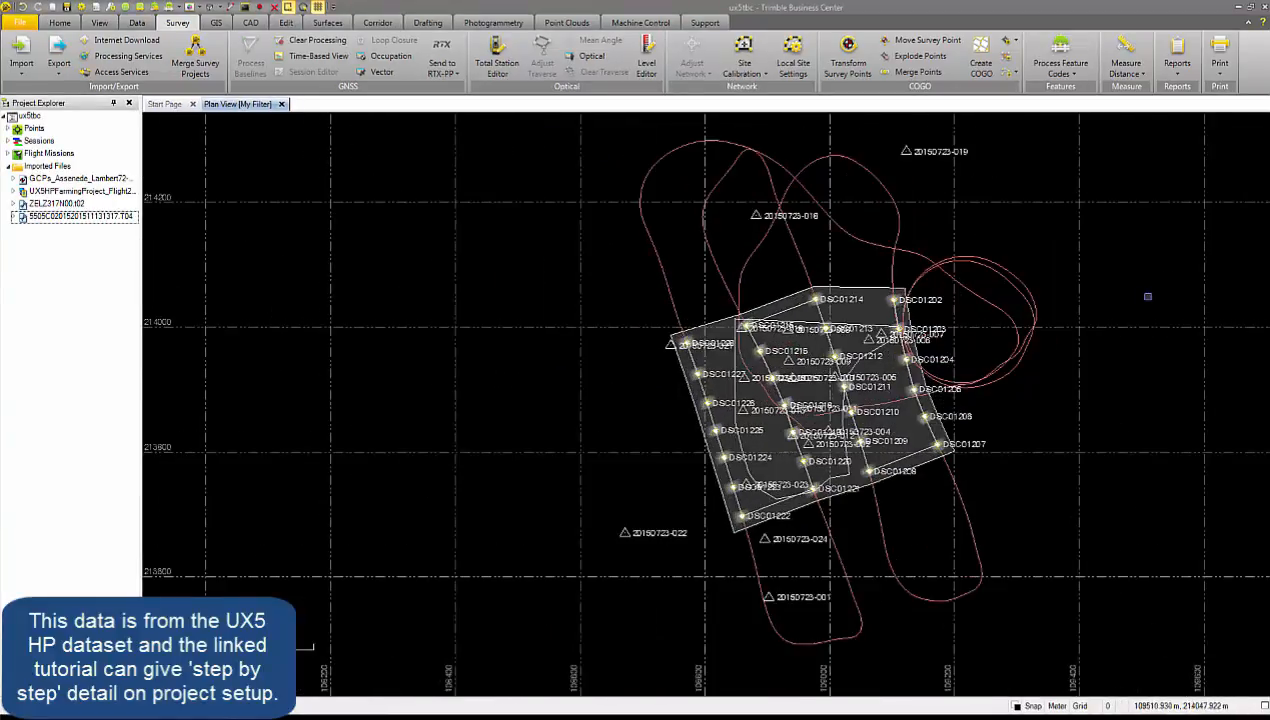
# Start the Send to UASMaster command and include the flight mission UX5HP Farming Project Block 4.
pyautogui.click(462, 24)
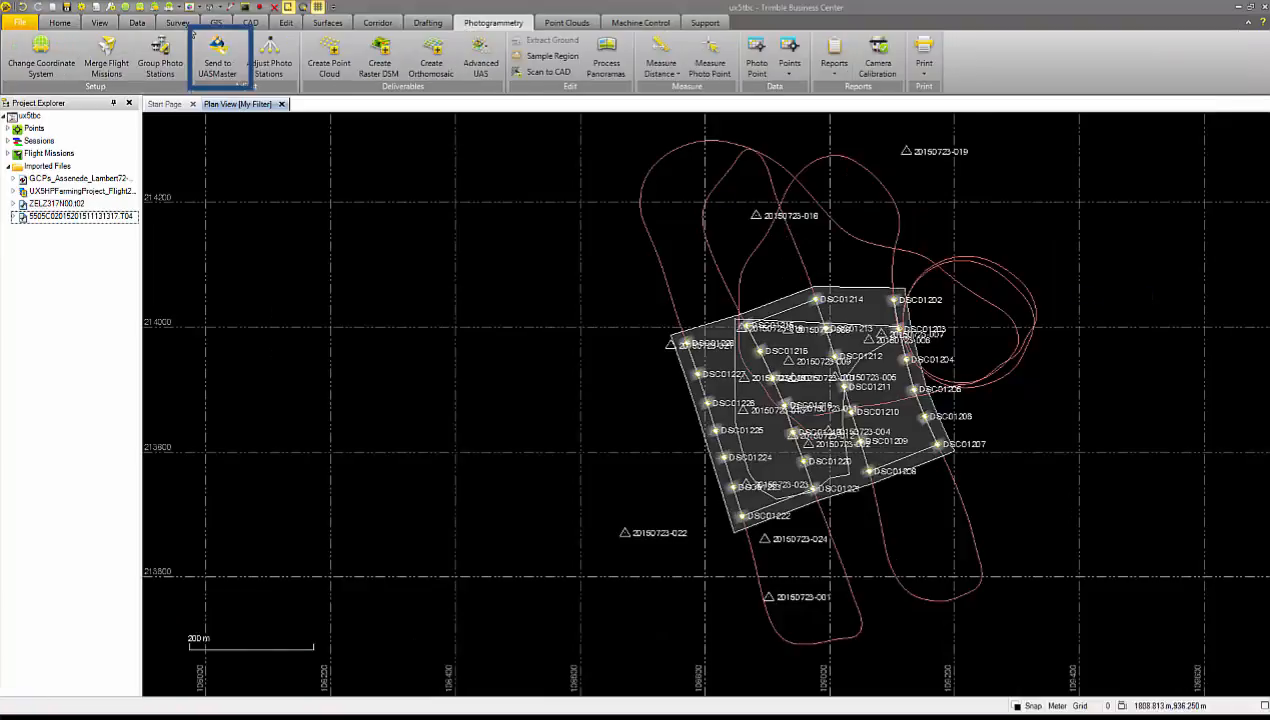
pyautogui.click(208, 50)
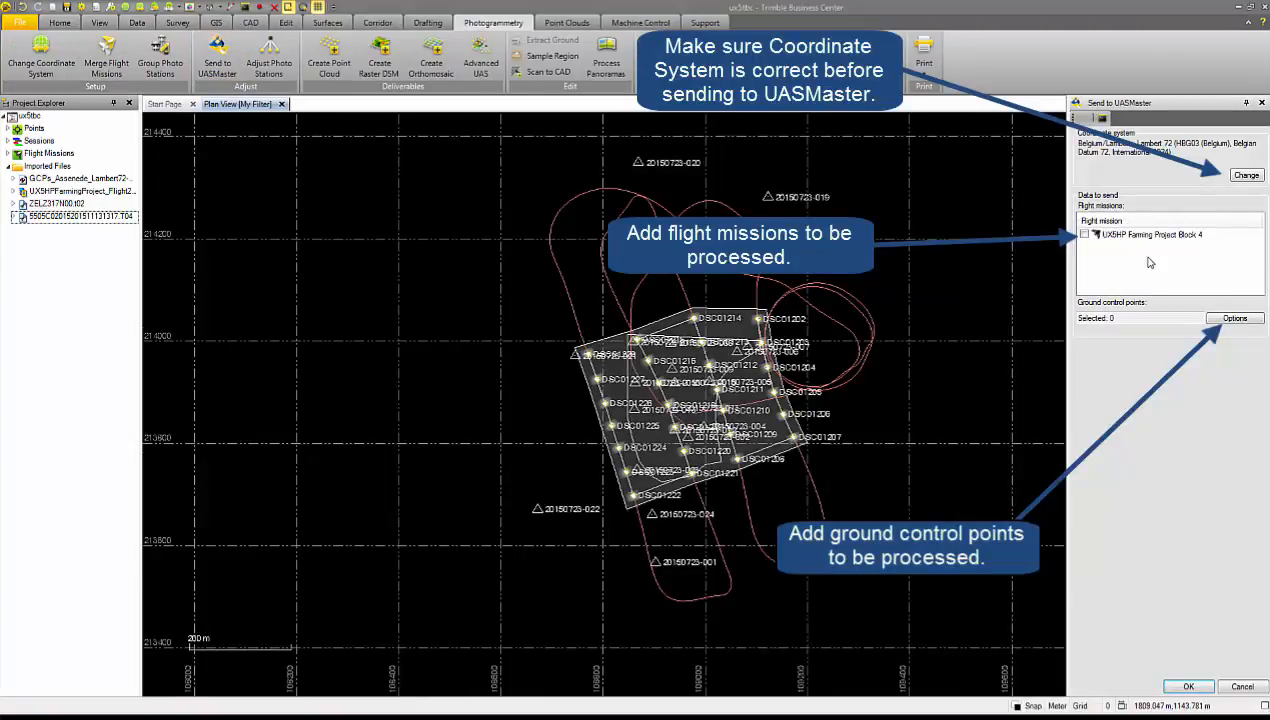
pyautogui.click(1088, 235)
# Select the points with Control elevation quality as ground control points and send the data to UASMaster.
pyautogui.click(1212, 320)
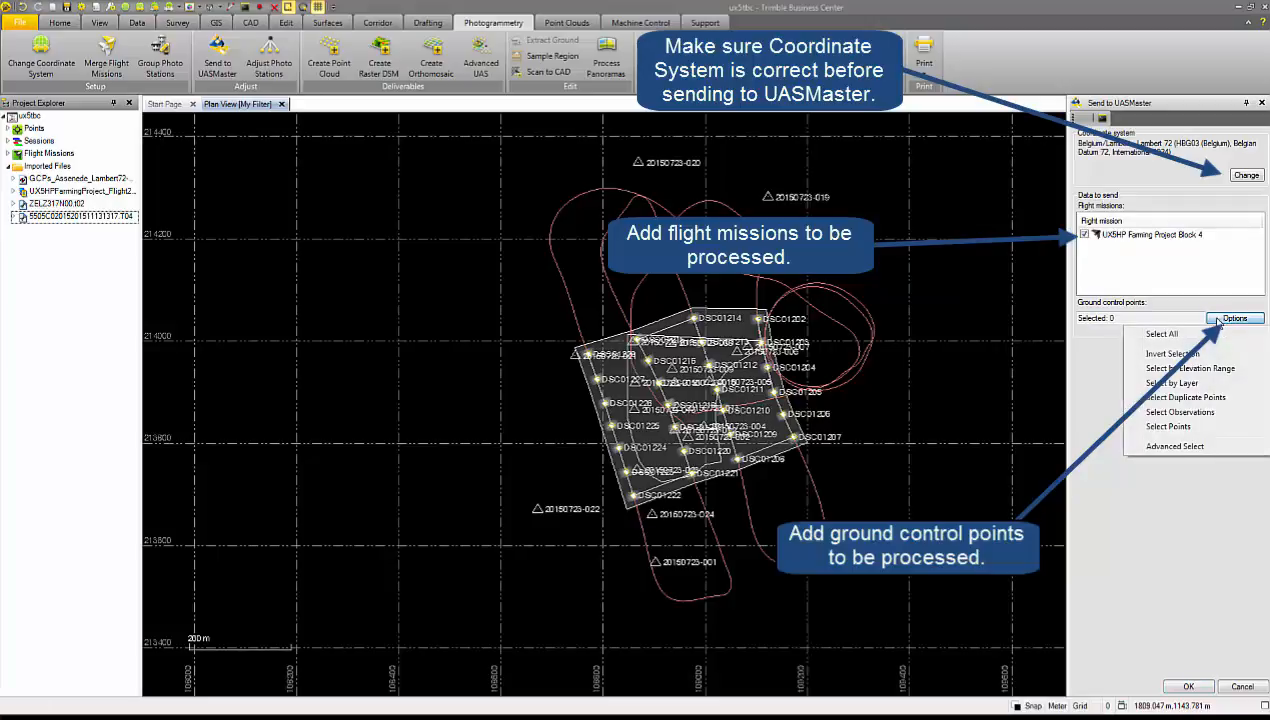
pyautogui.click(1197, 426)
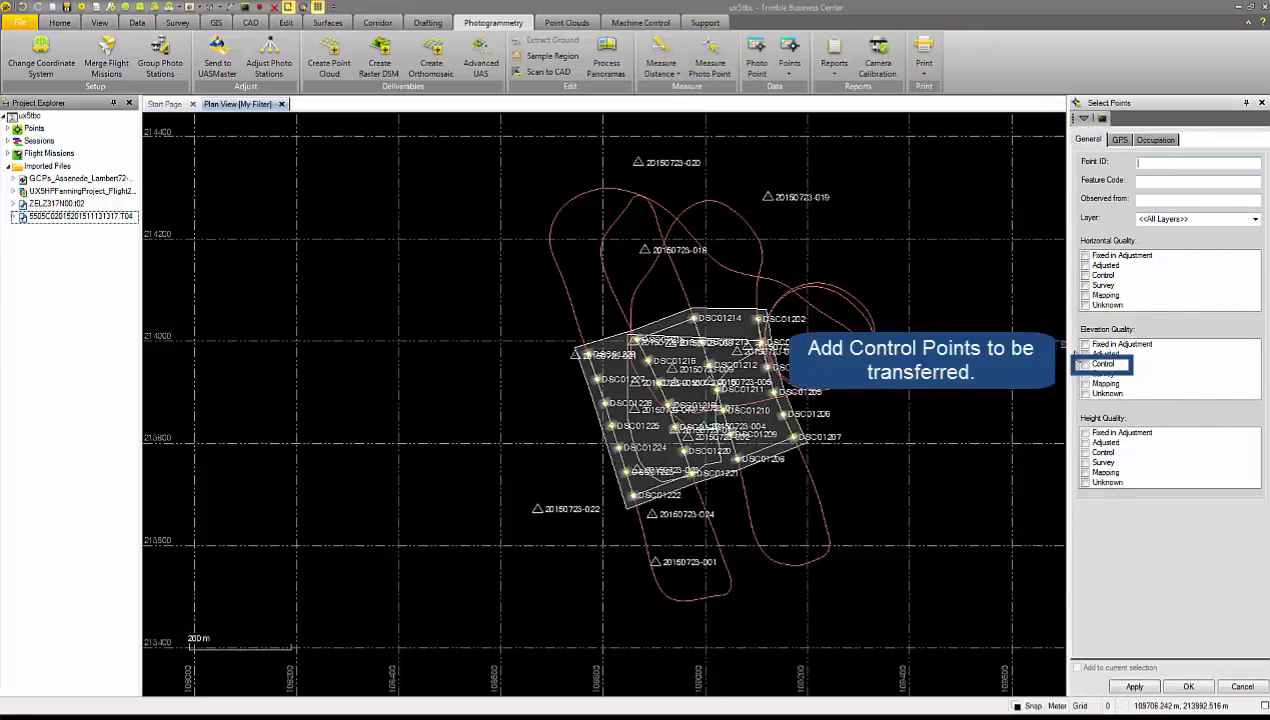
pyautogui.click(1086, 364)
pyautogui.click(1134, 686)
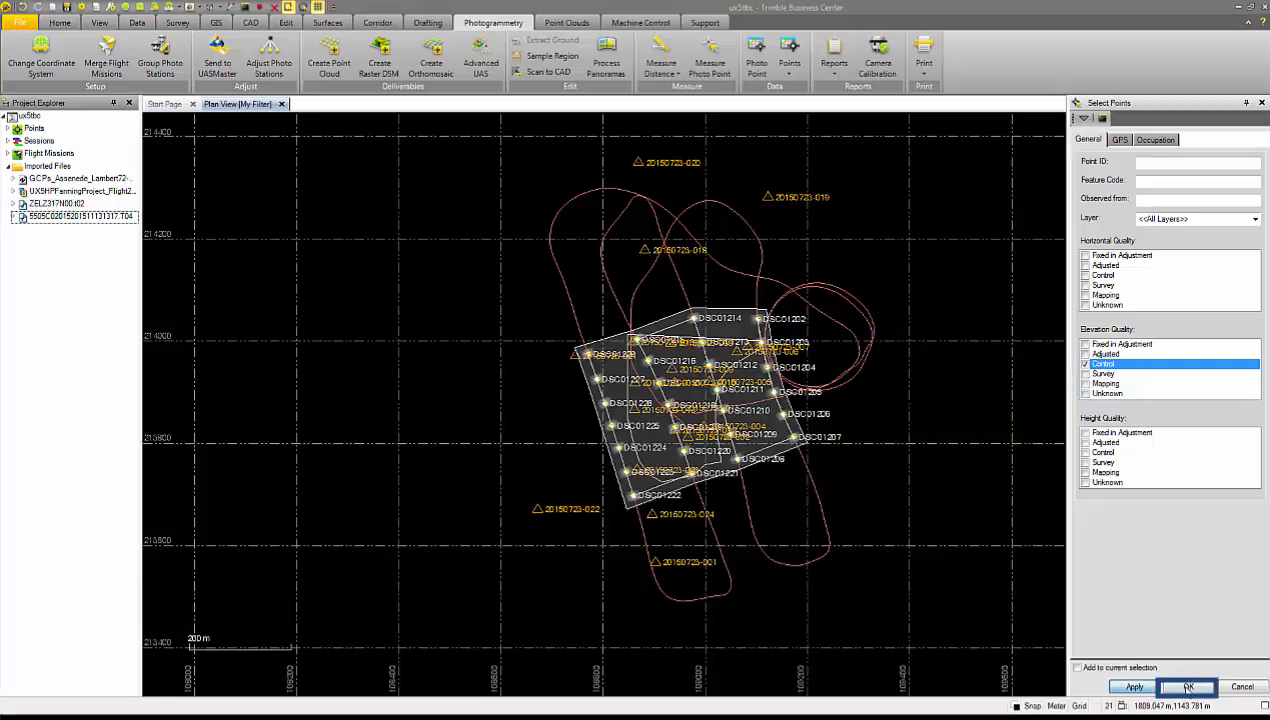
pyautogui.click(1188, 686)
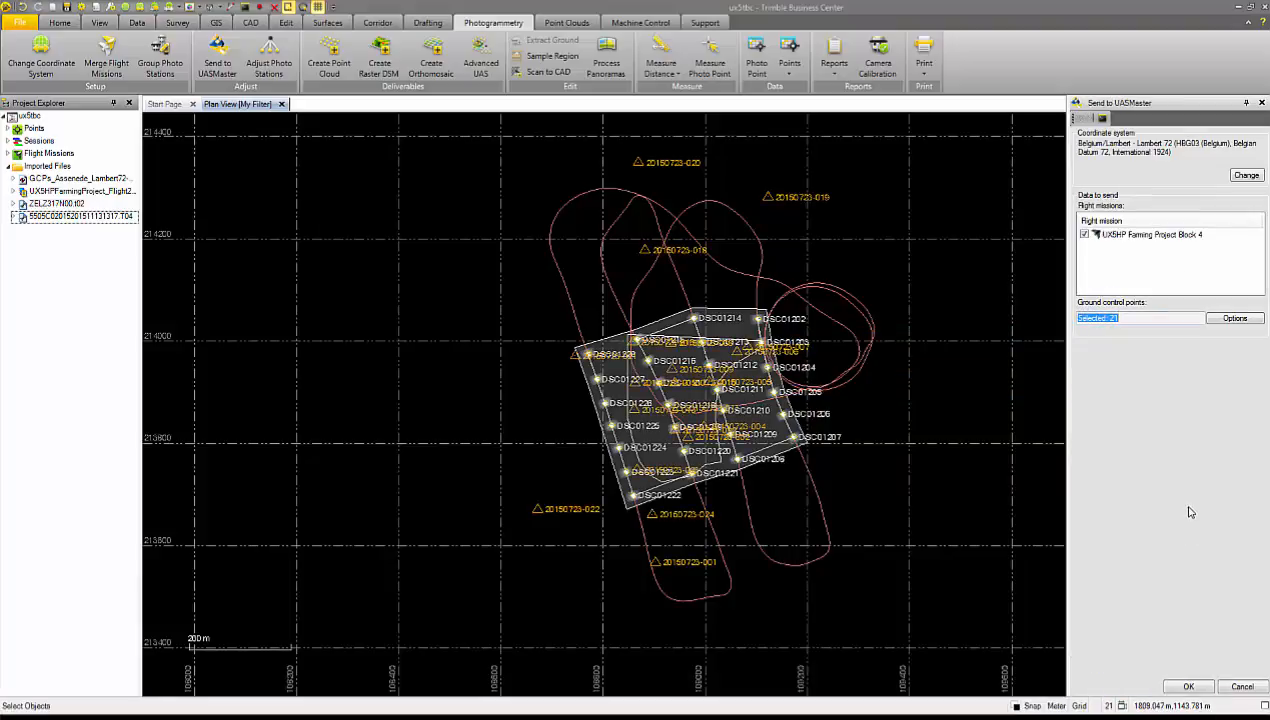
pyautogui.click(1188, 687)
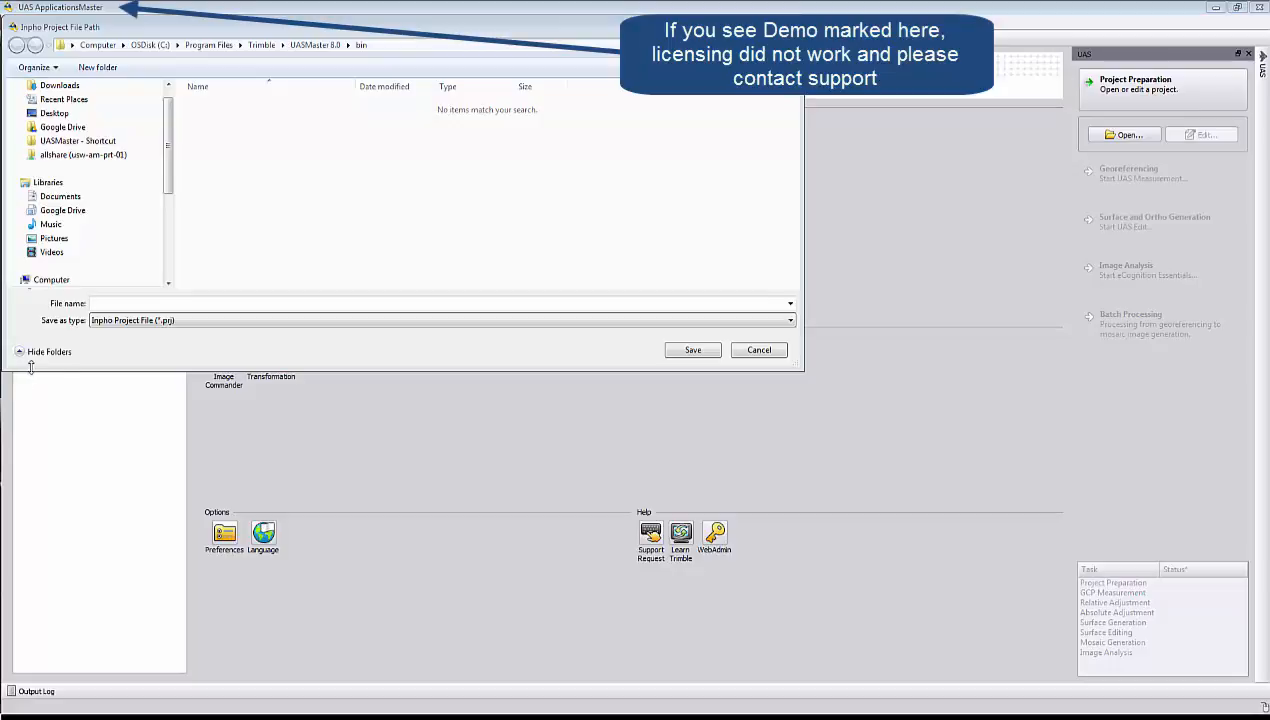
# Save the new Inpho project on the Desktop under the name UASM_UX5HP.
pyautogui.click(238, 301)
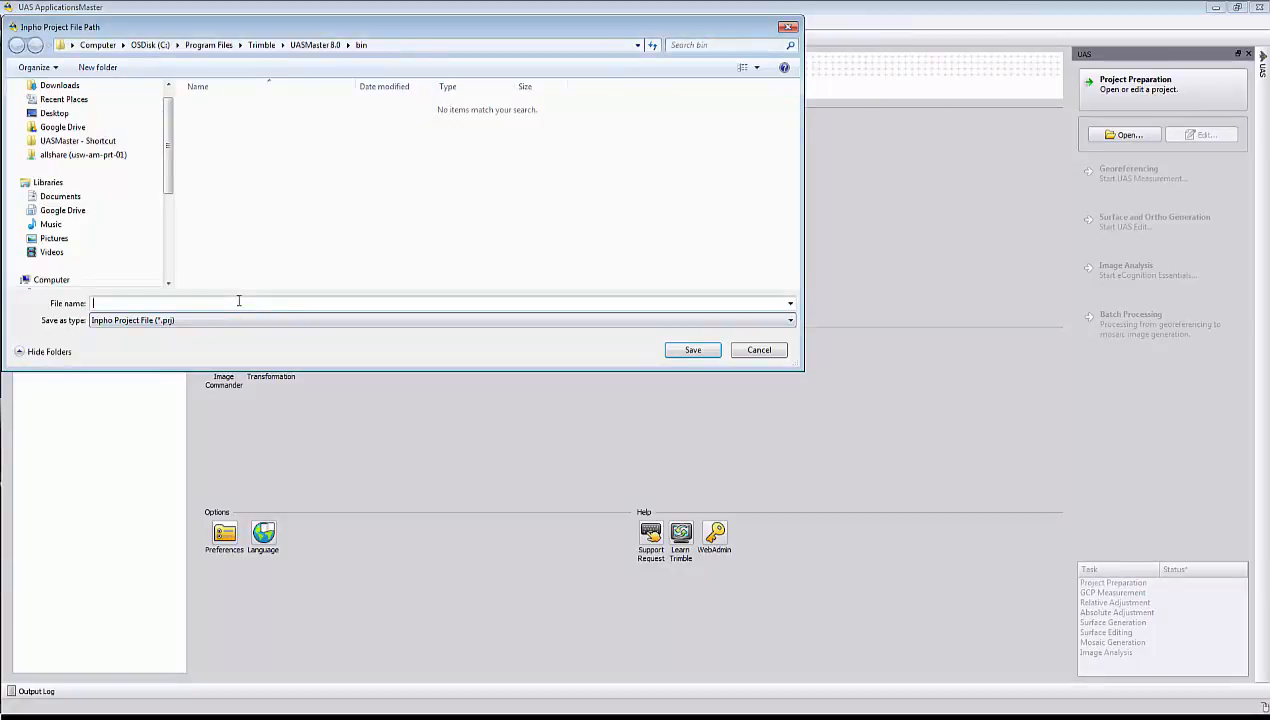
pyautogui.write('UASM_UX5HP')
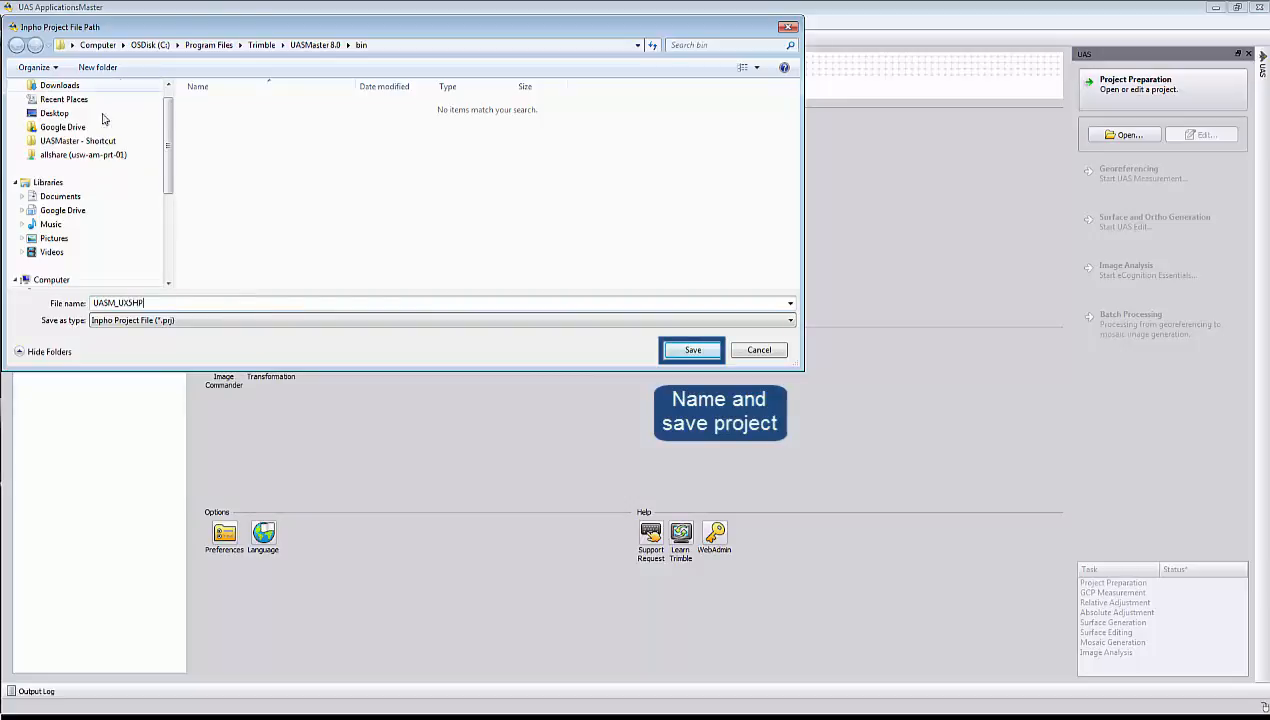
pyautogui.scroll(1, 59, 127)
pyautogui.click(57, 131)
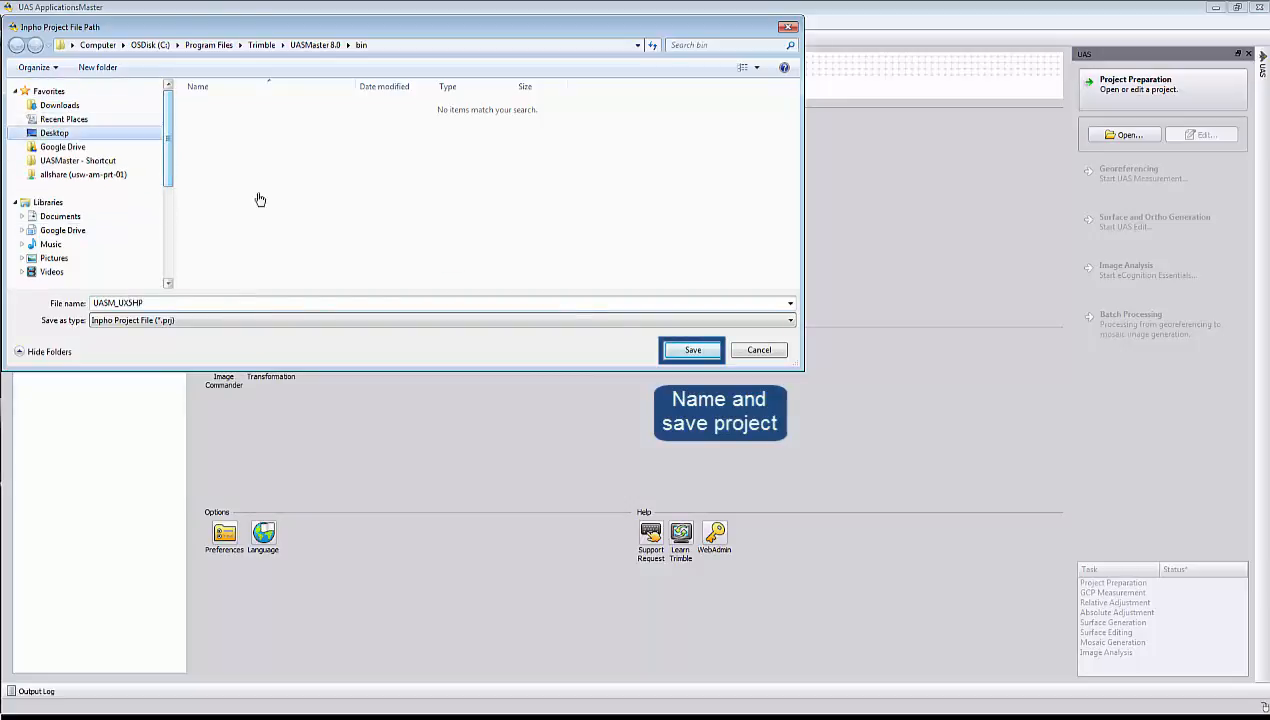
pyautogui.click(692, 351)
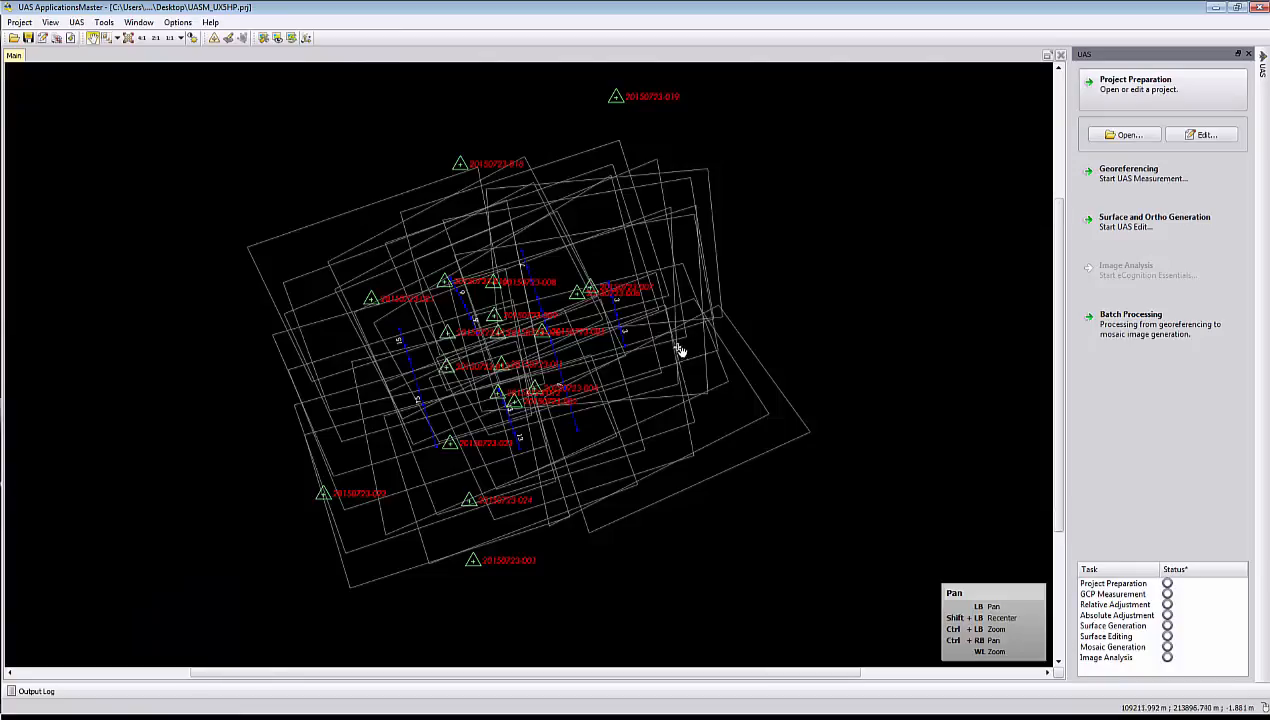
# Review the project's coordinate system, units and correction settings in the project editor and check the project validator for errors.
pyautogui.click(1190, 135)
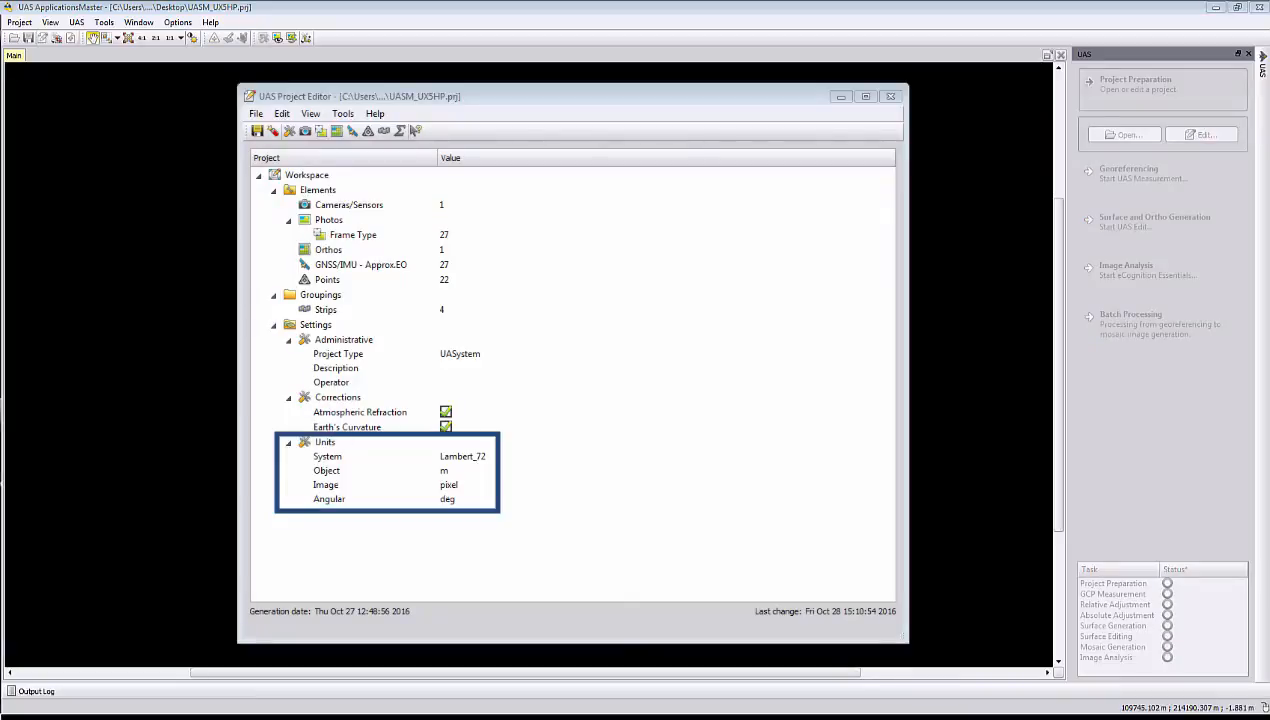
pyautogui.doubleClick(463, 455)
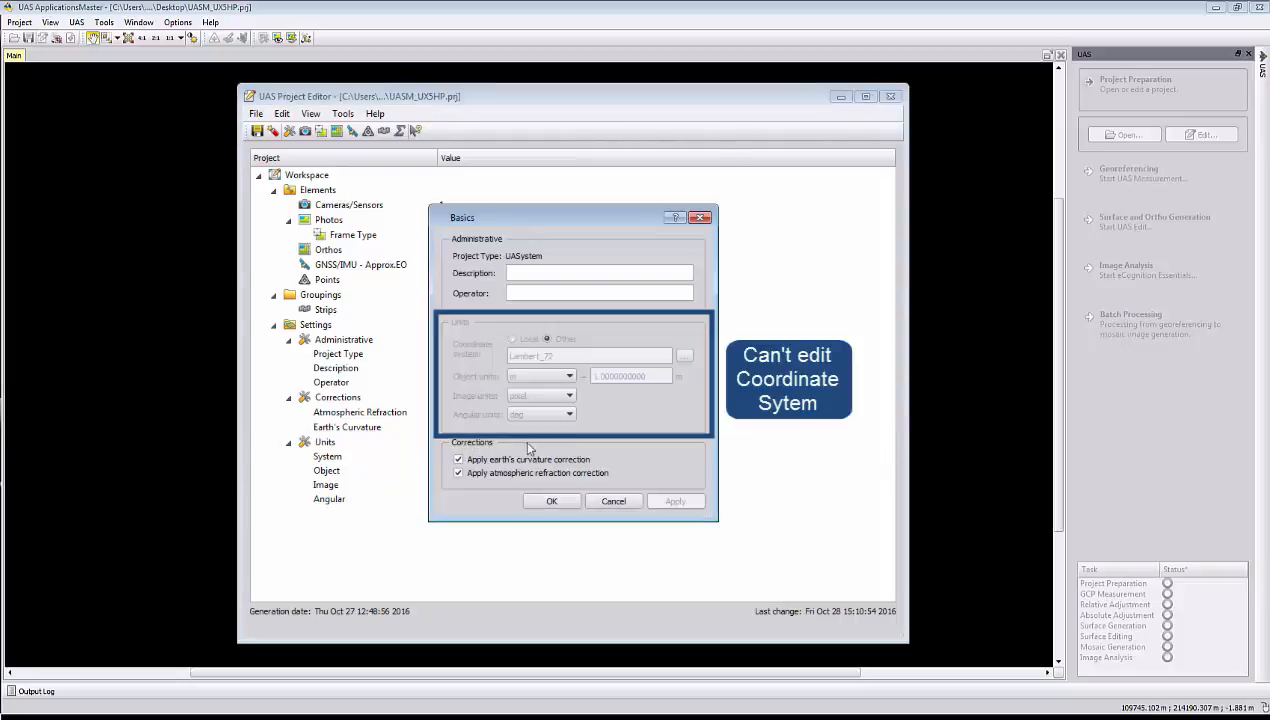
pyautogui.click(613, 501)
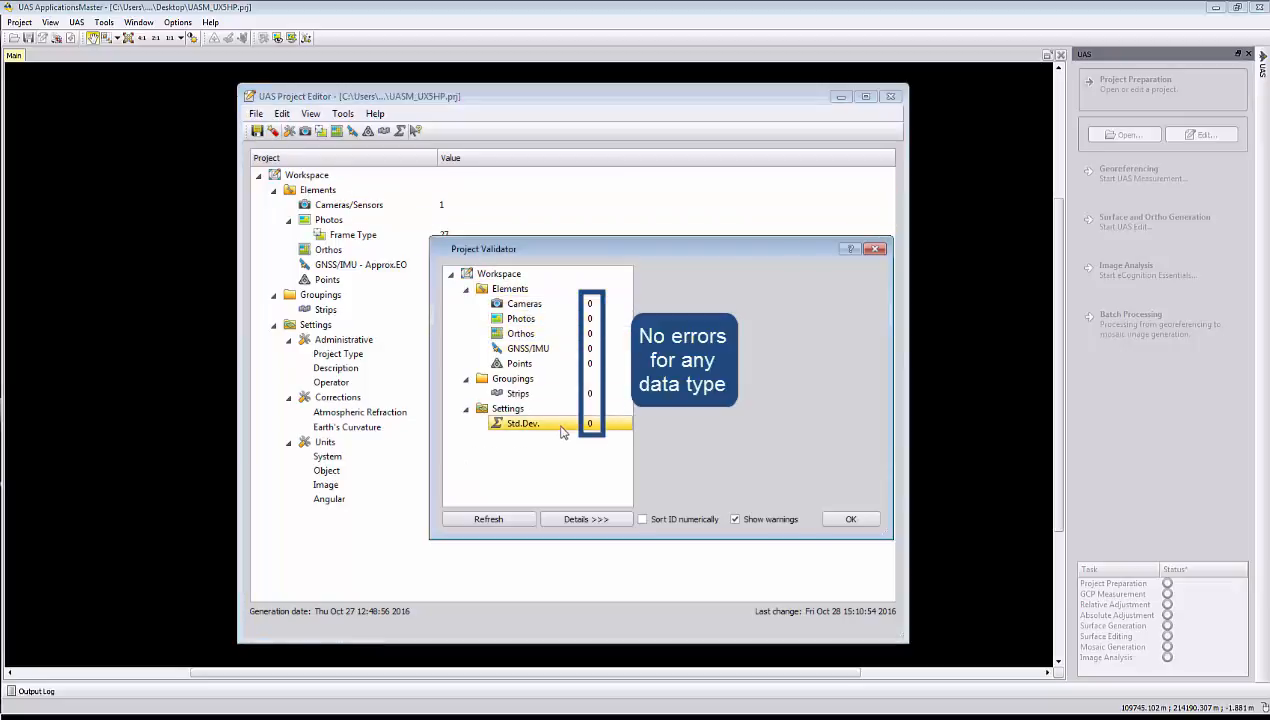
pyautogui.click(848, 519)
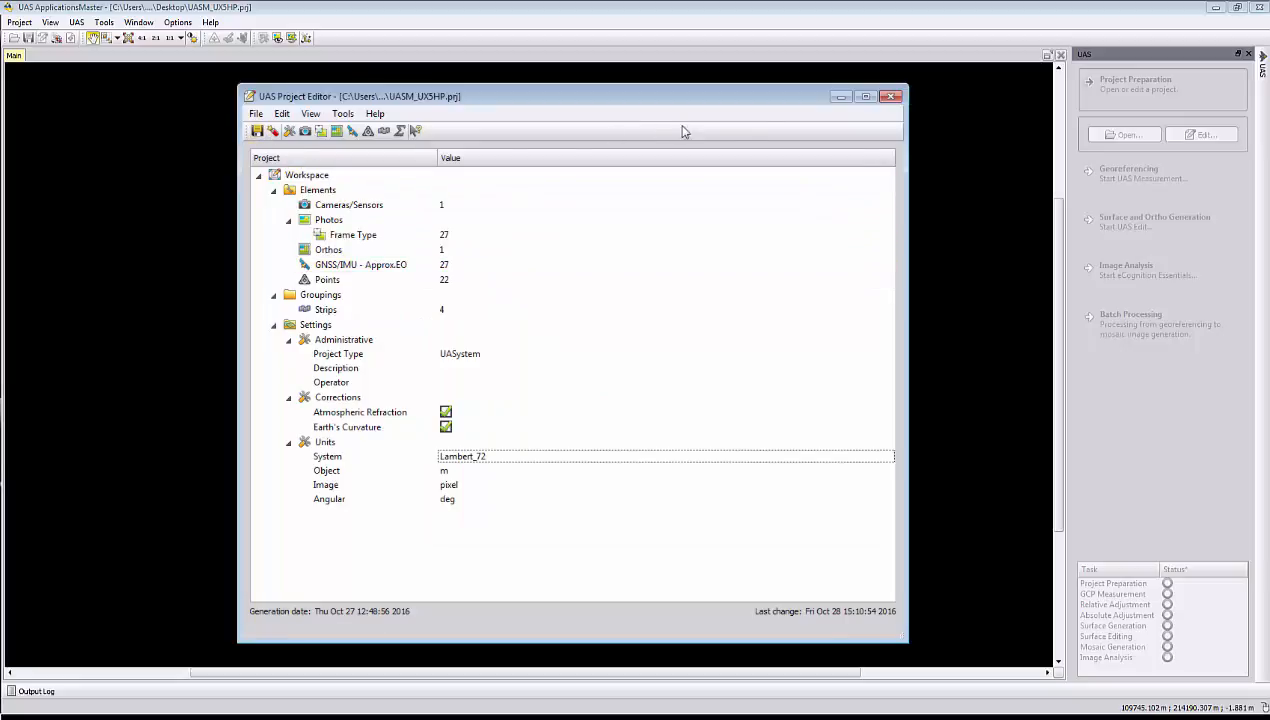
pyautogui.click(891, 97)
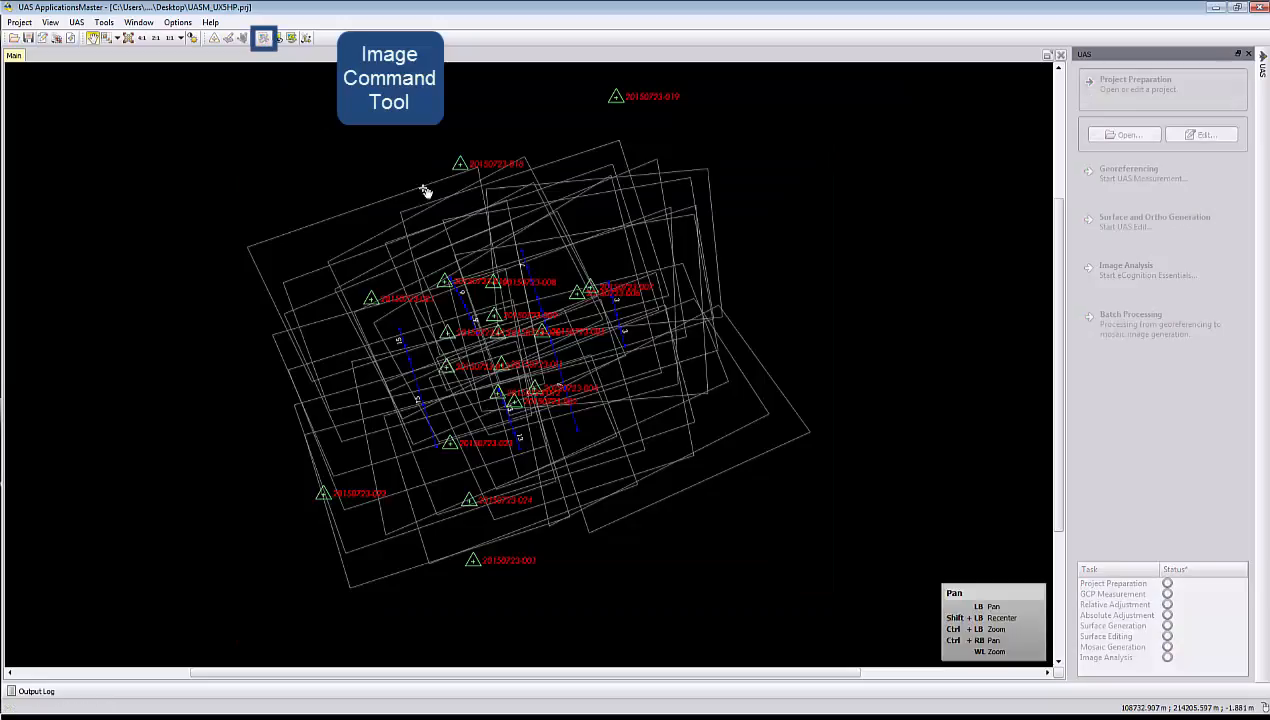
# Process the project overview as a quick-ortho with pixel size 0.4, JPEG quality factor 85 and bicubic resampling.
pyautogui.click(850, 310)
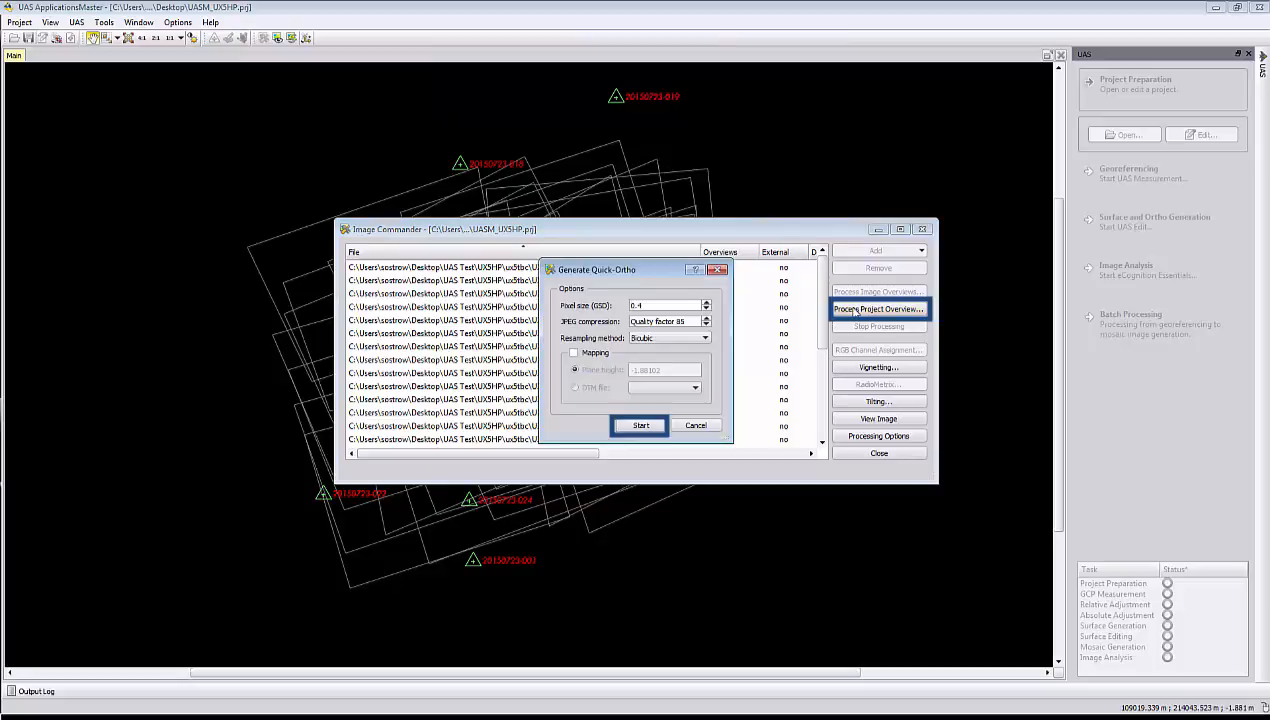
pyautogui.click(641, 425)
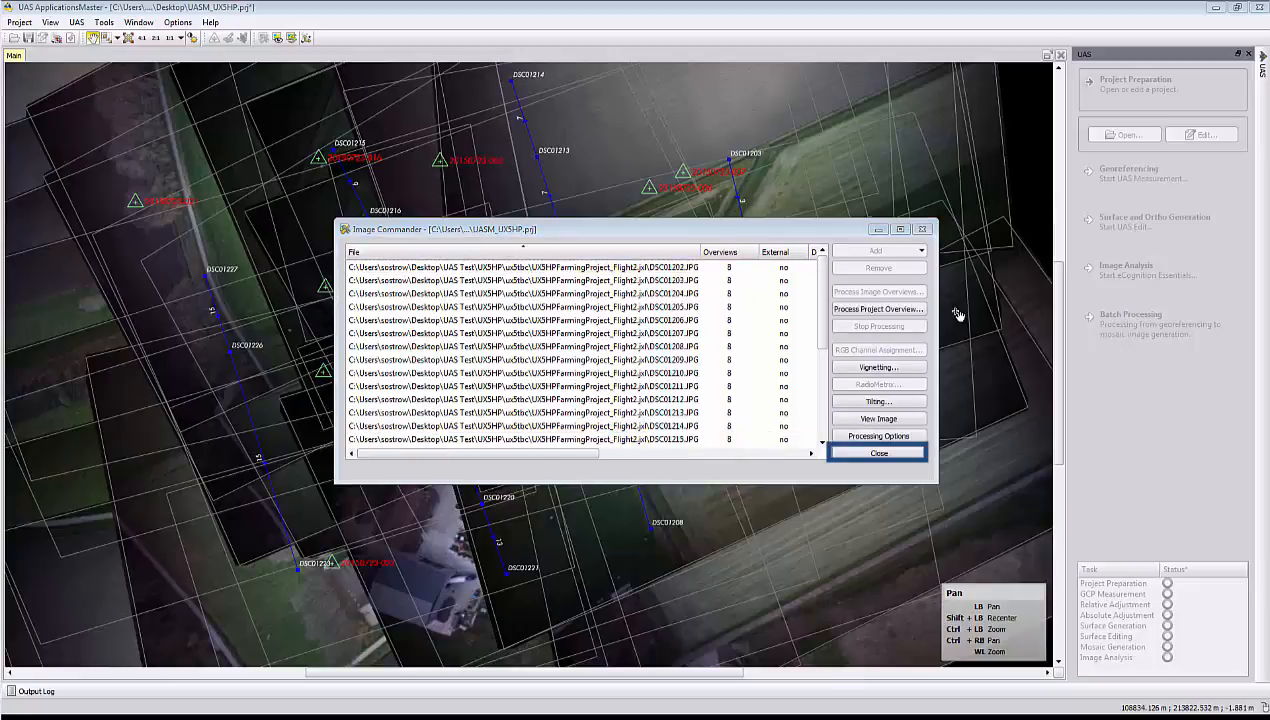
pyautogui.click(901, 451)
pyautogui.scroll(-5, 595, 452)
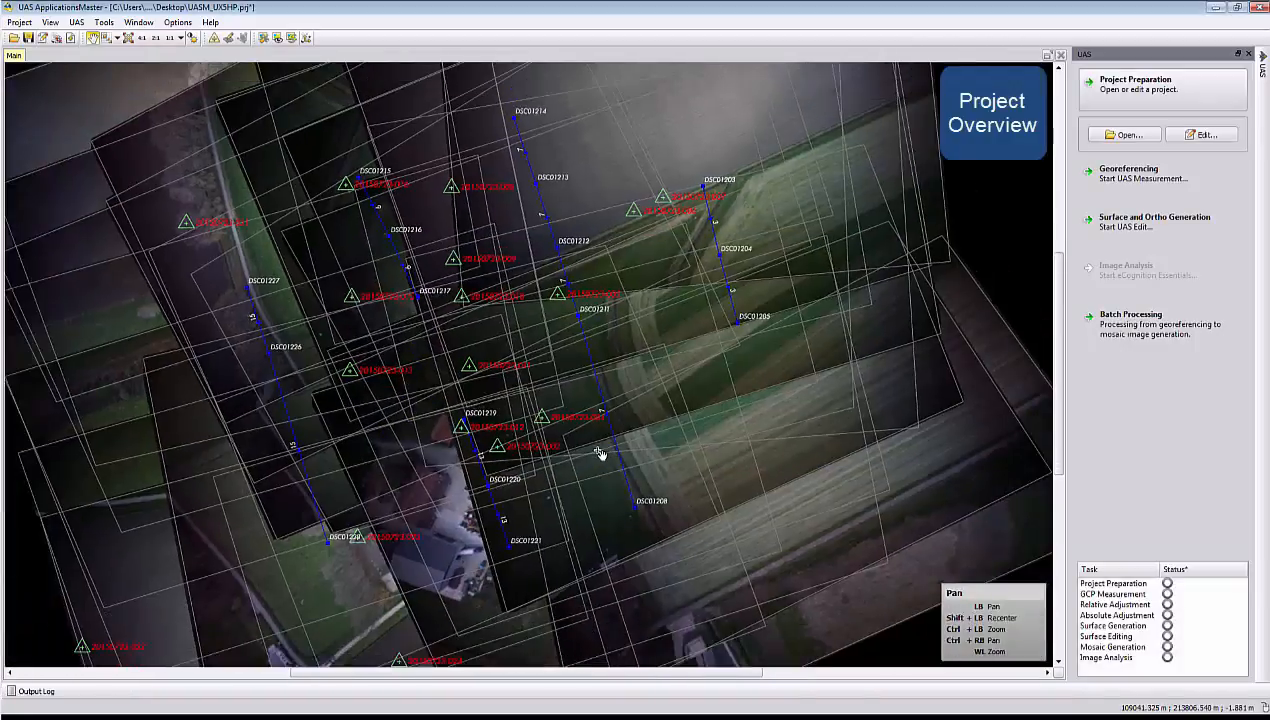
pyautogui.scroll(2, 595, 452)
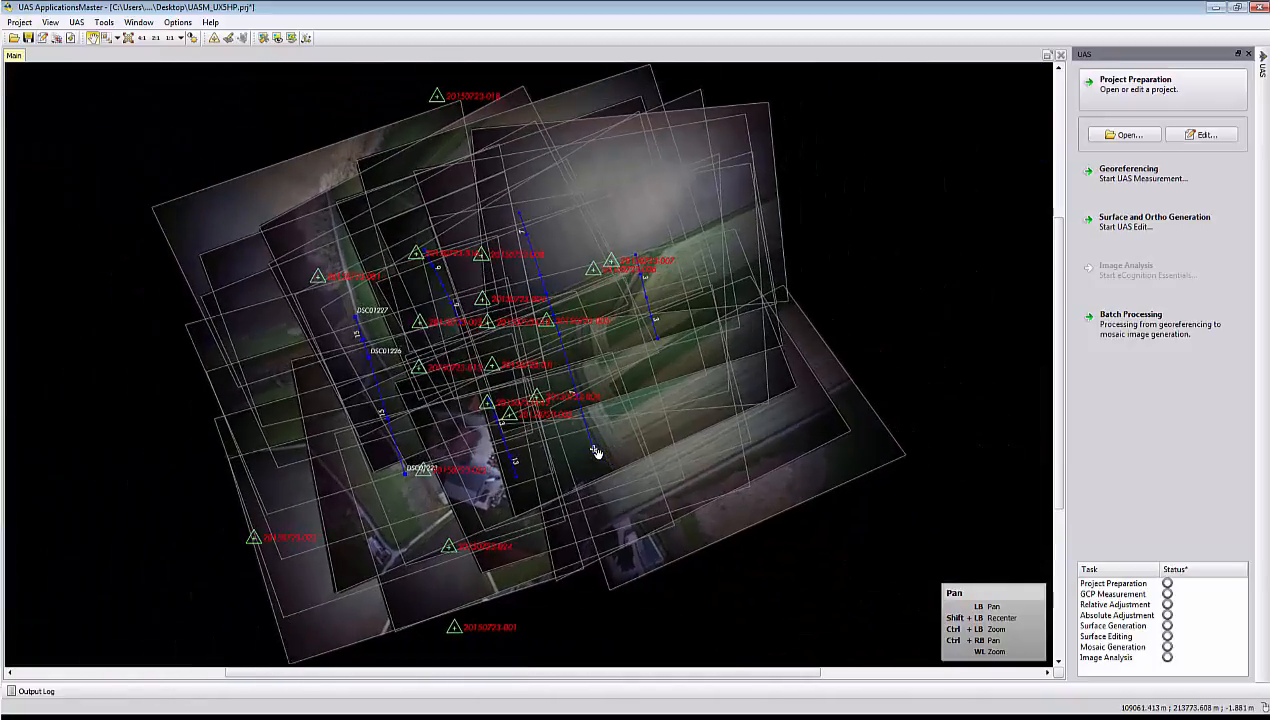
pyautogui.scroll(1, 595, 452)
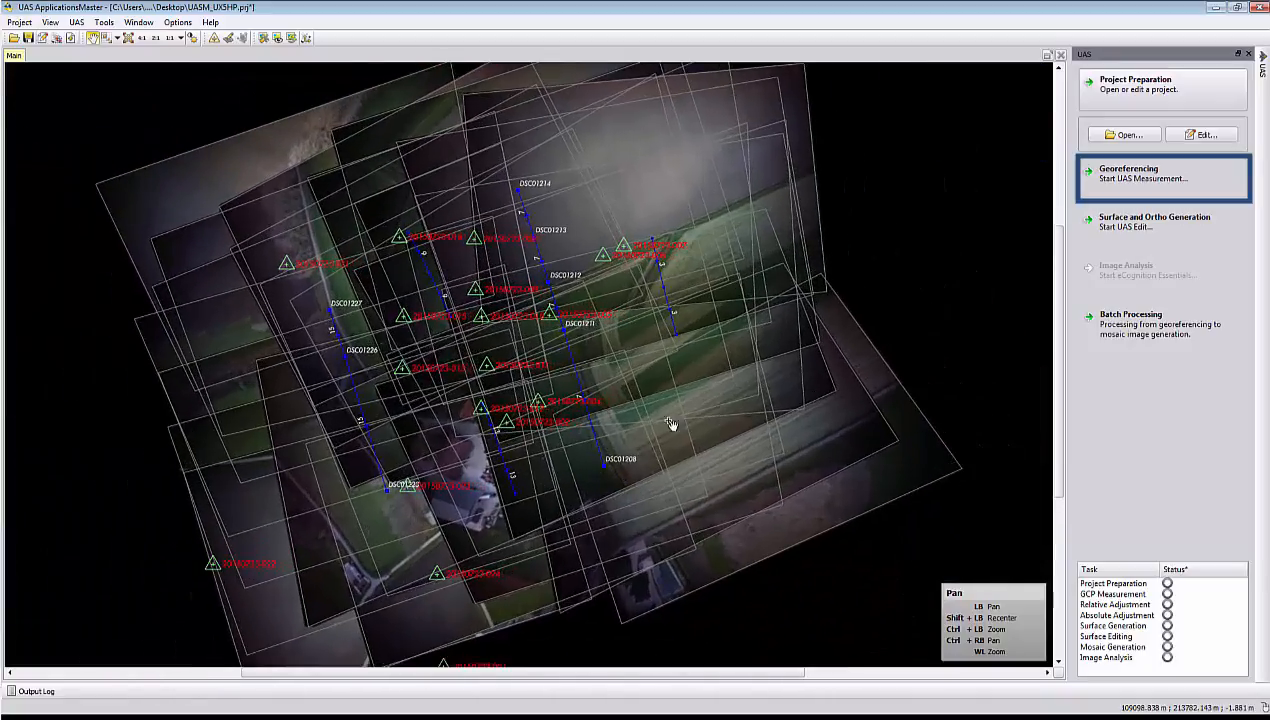
# Start UAS Measurement for georeferencing, select all photos in the photo list and change their display mode.
pyautogui.click(1099, 187)
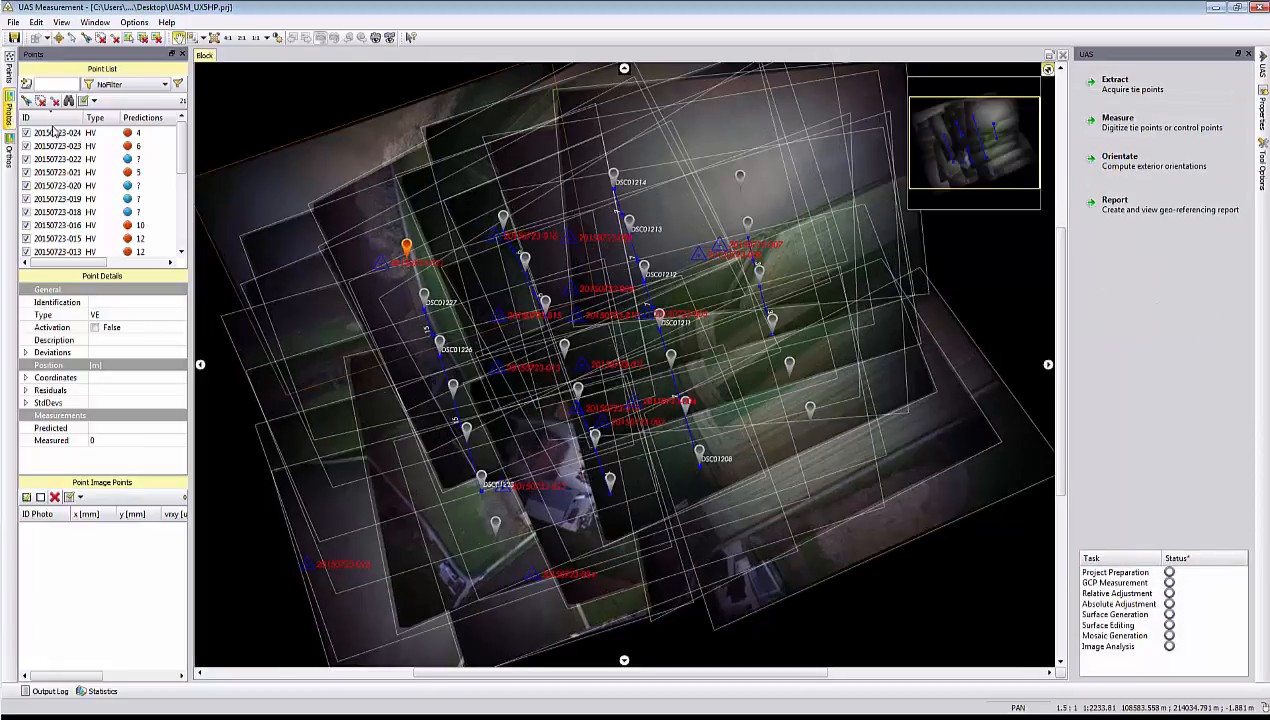
pyautogui.click(9, 112)
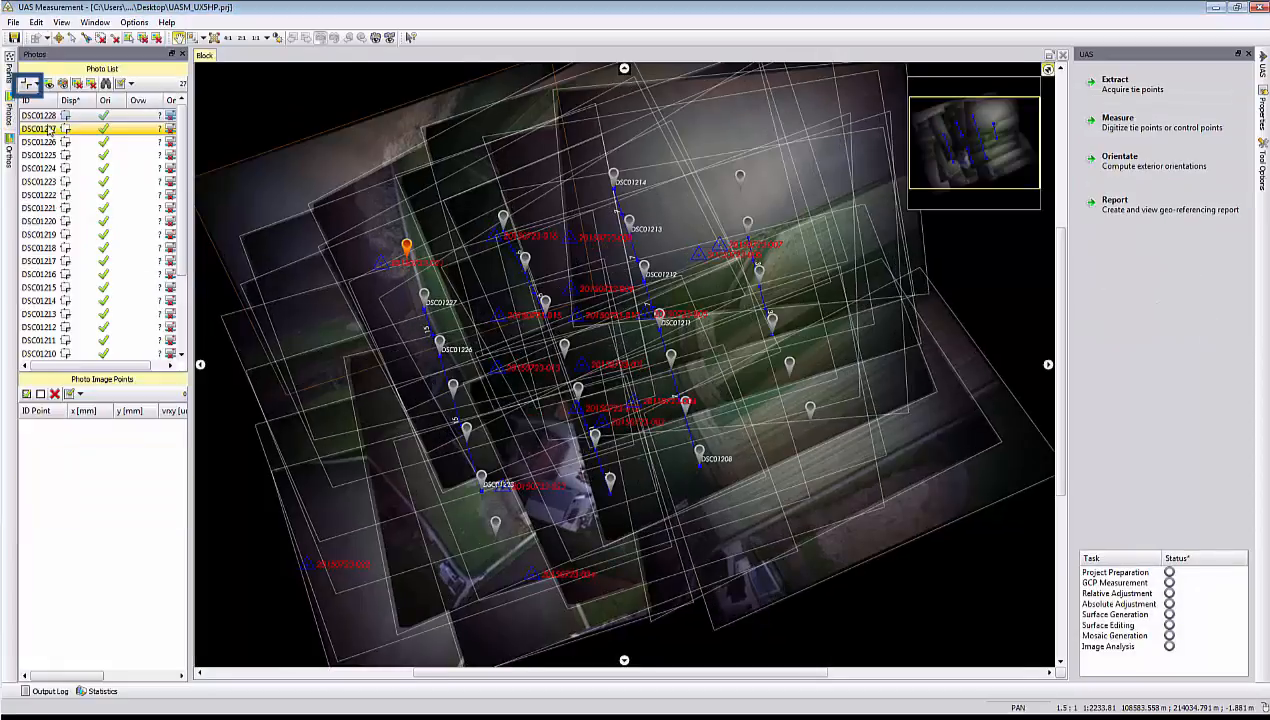
pyautogui.moveTo(187, 163); pyautogui.dragTo(187, 251)
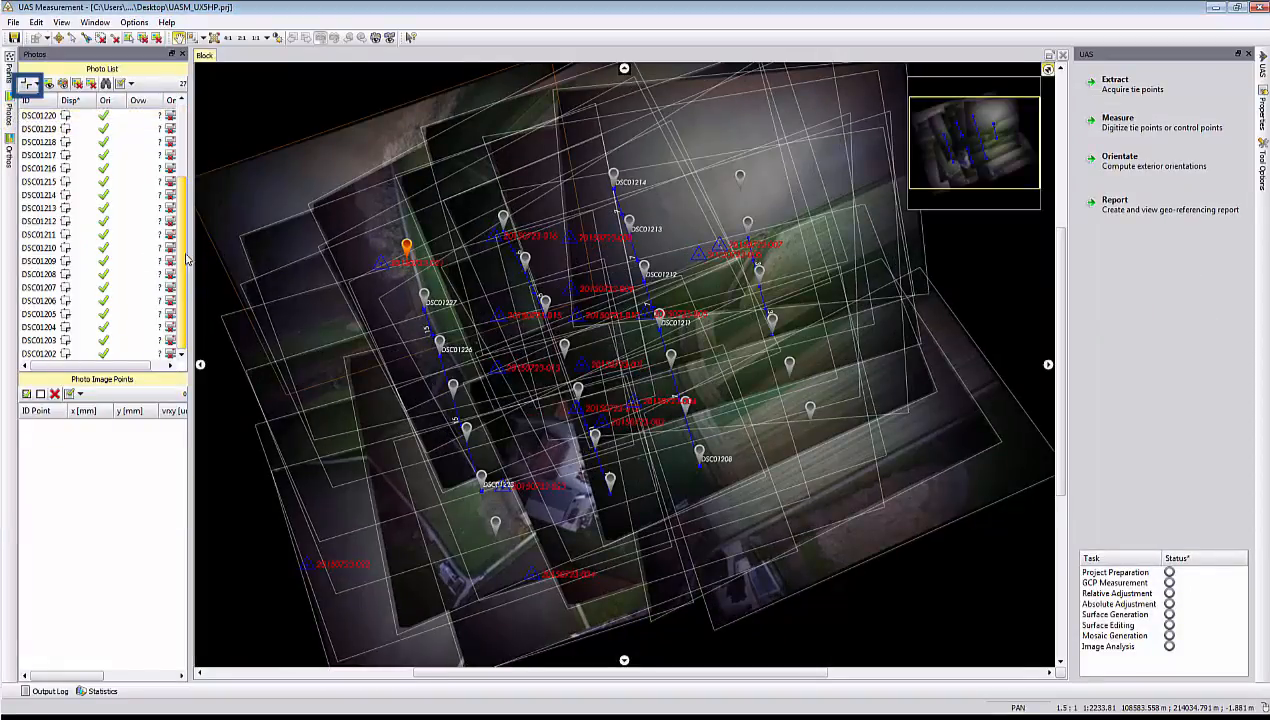
pyautogui.keyDown('shift'); pyautogui.click(60, 350); pyautogui.keyUp('shift')
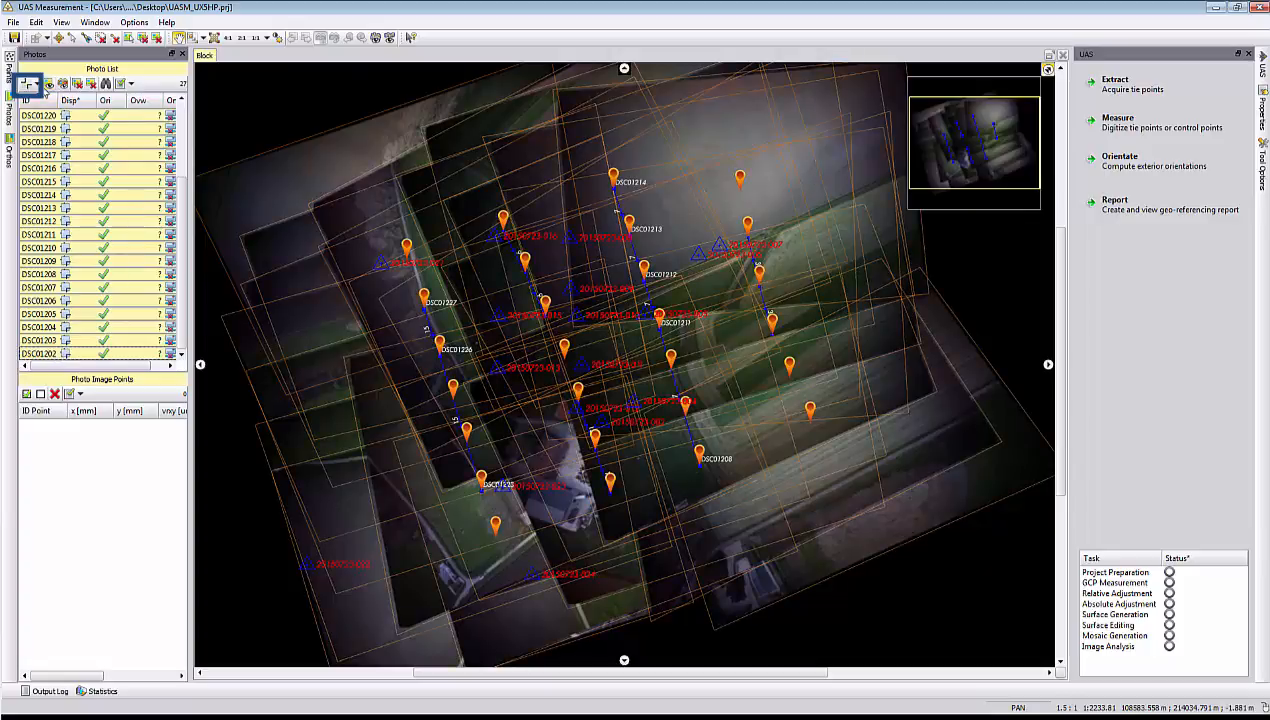
pyautogui.click(32, 84)
pyautogui.click(44, 103)
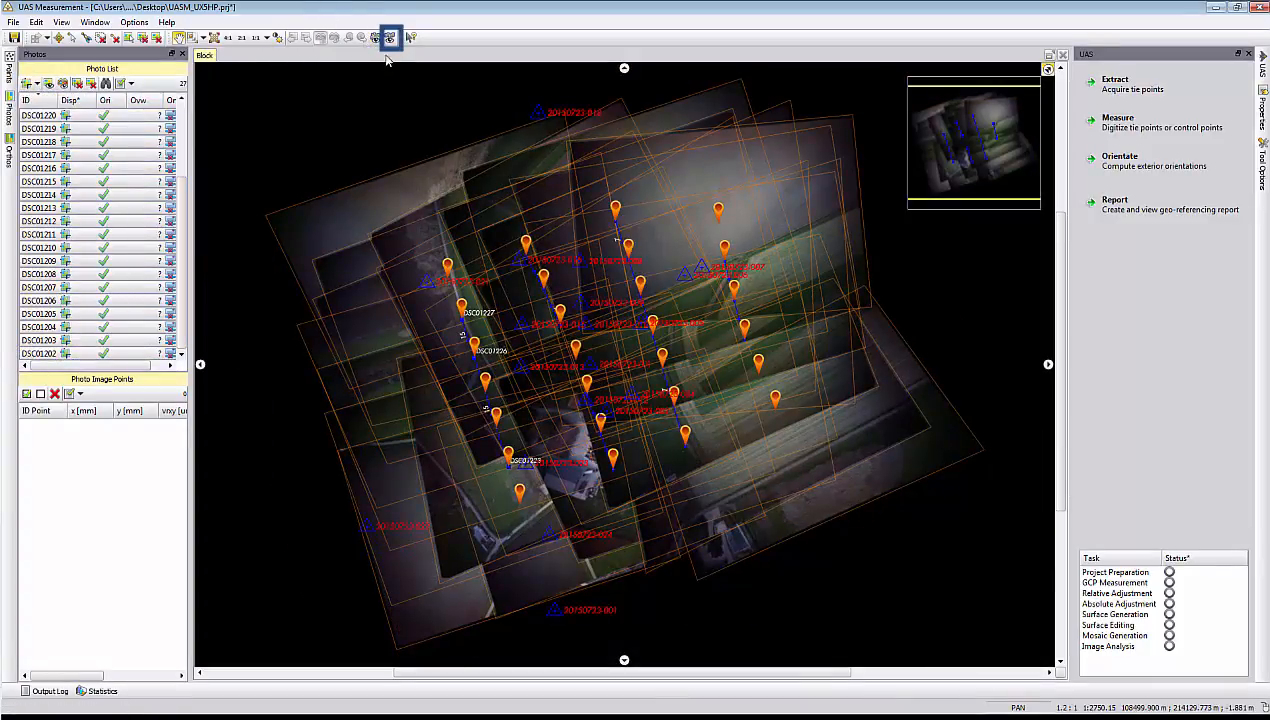
# Inspect the selected photos as thumbnails along the flight strips in the Topo view, then close UAS Measurement.
pyautogui.click(390, 37)
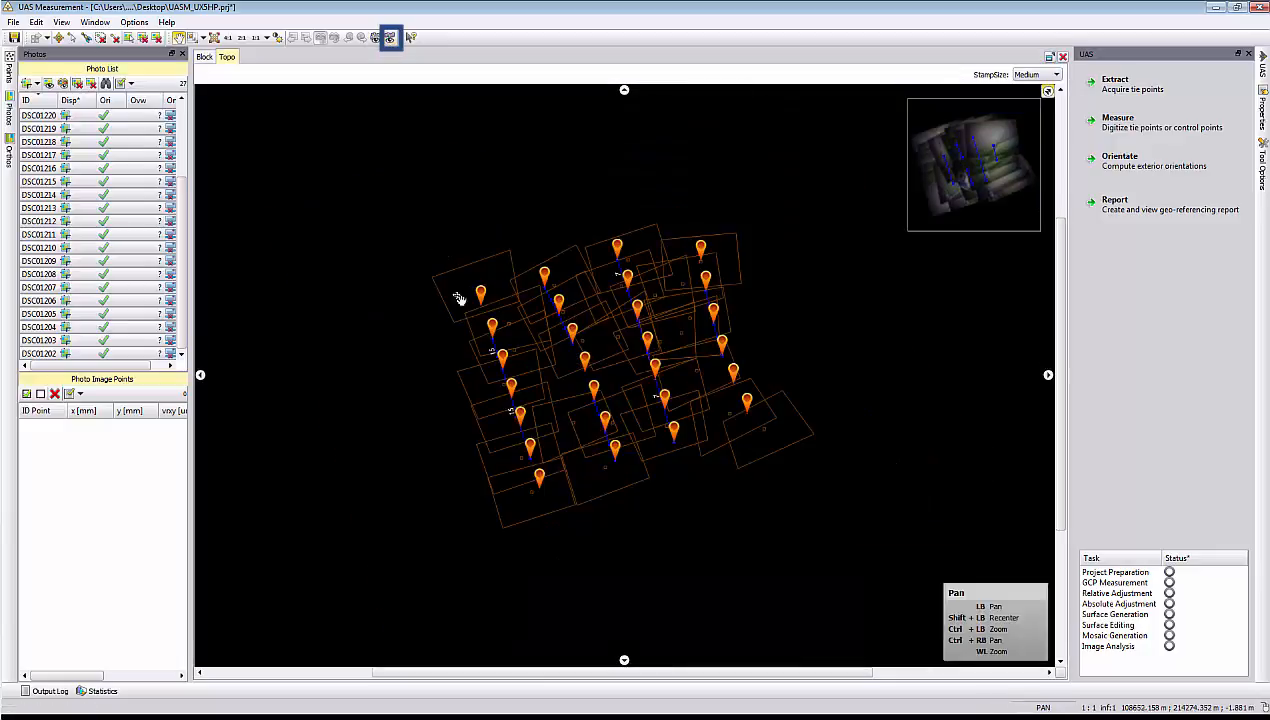
pyautogui.scroll(5, 410, 283)
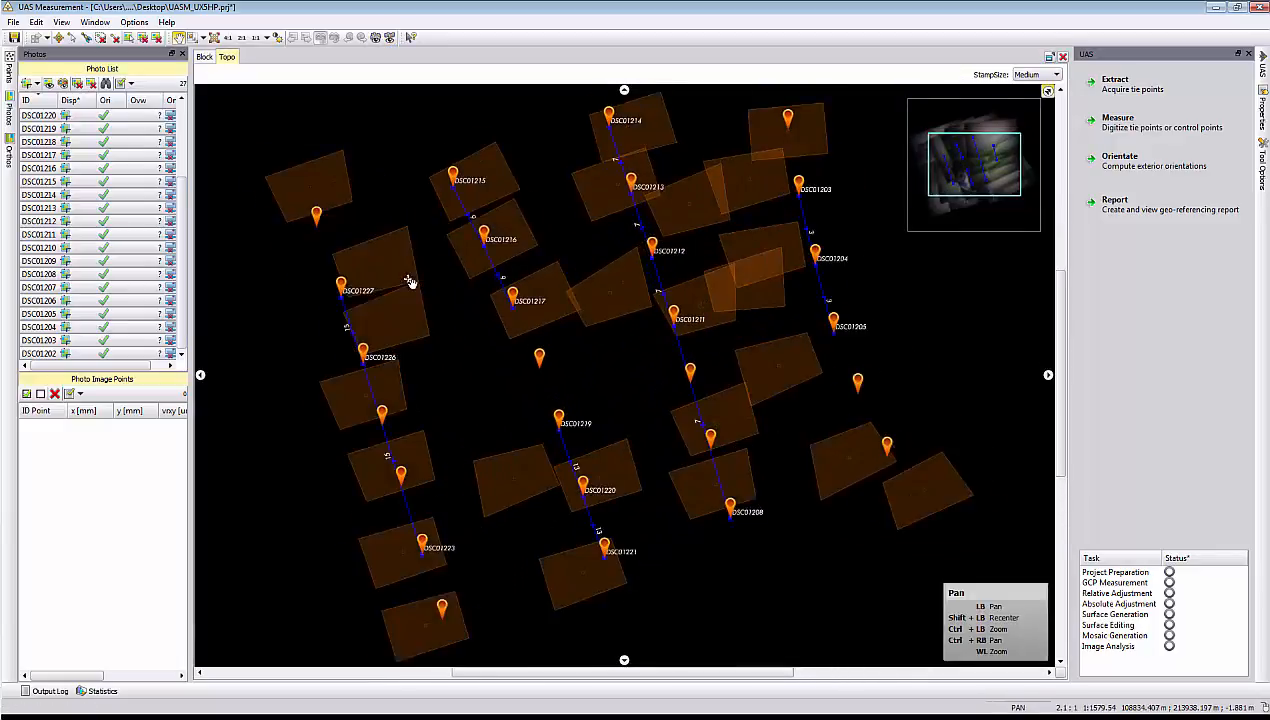
pyautogui.moveTo(519, 352); pyautogui.dragTo(617, 210)
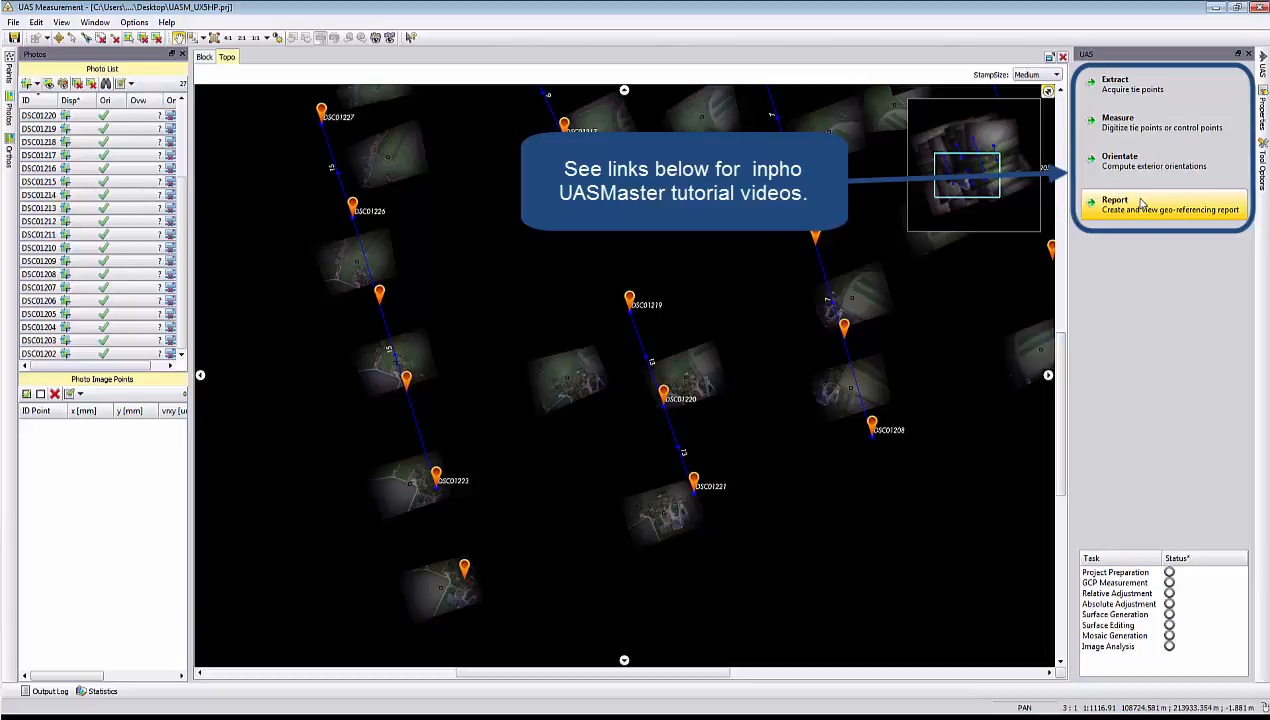
pyautogui.click(1260, 9)
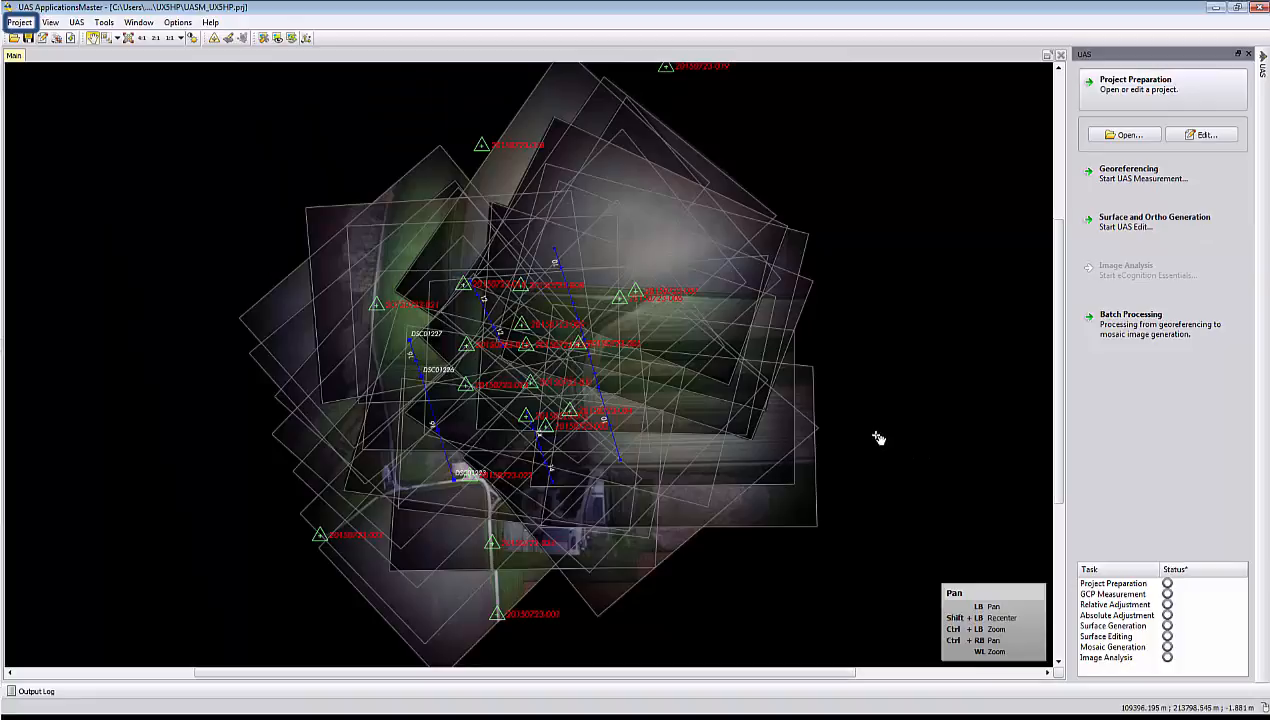
# Send the point cloud, orthomosaic, DEM, cameras, photos, ground control points and observations to Trimble Business Center and accept the import.
pyautogui.click(20, 22)
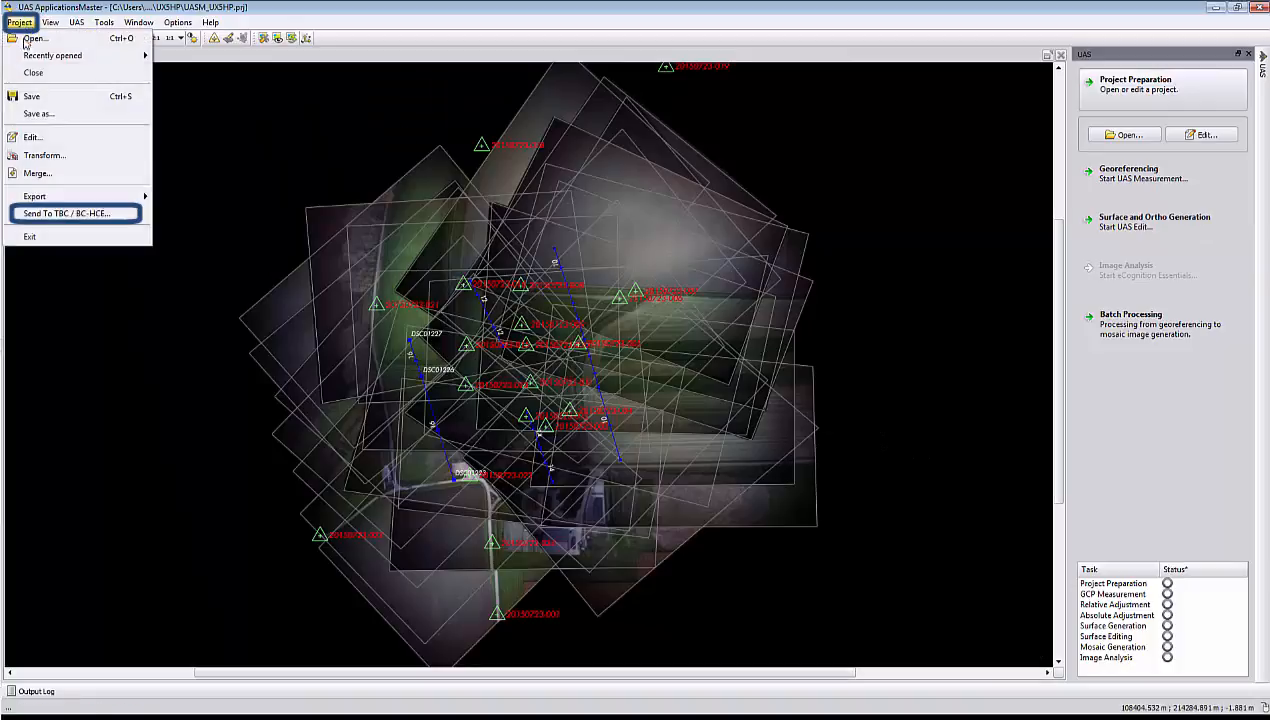
pyautogui.click(60, 213)
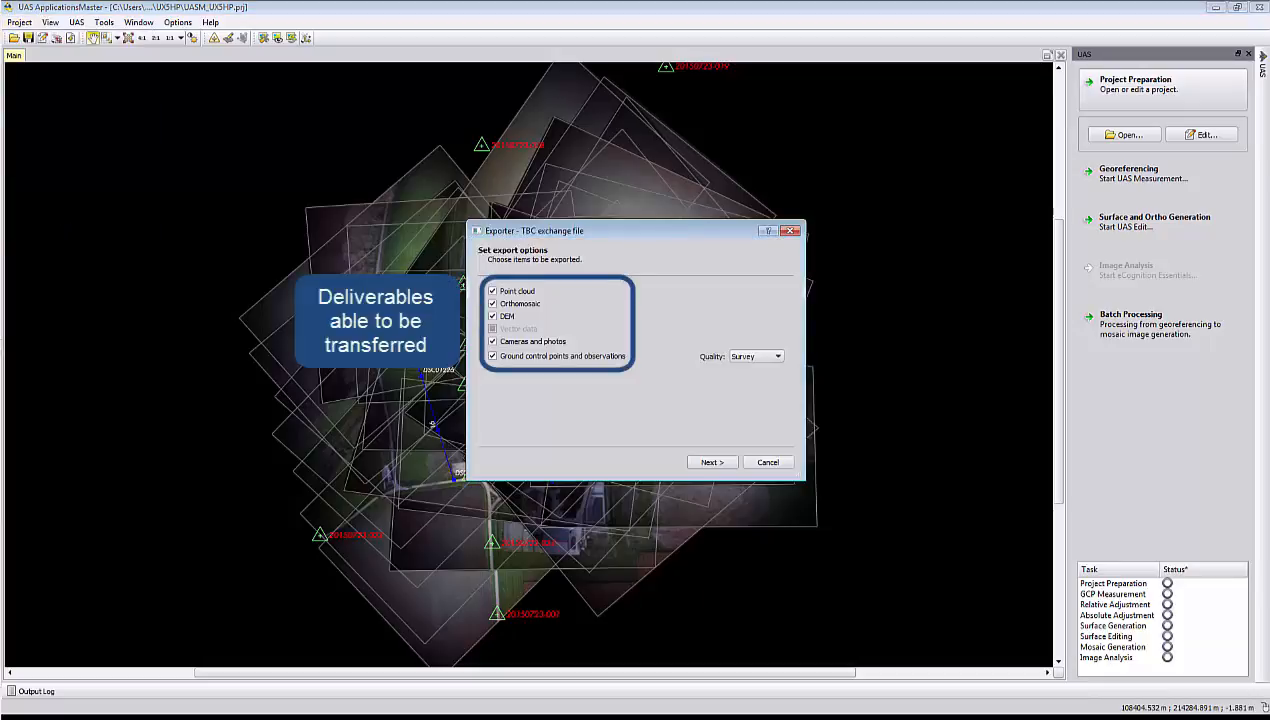
pyautogui.click(711, 464)
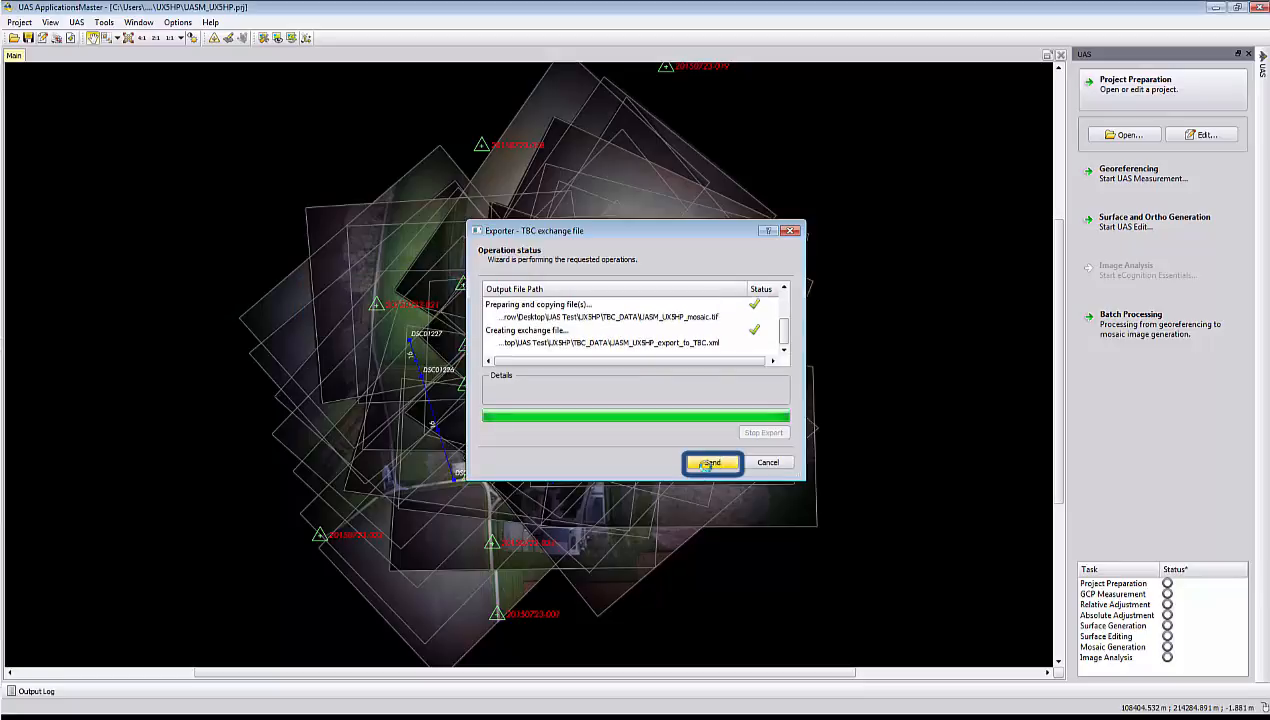
pyautogui.click(711, 464)
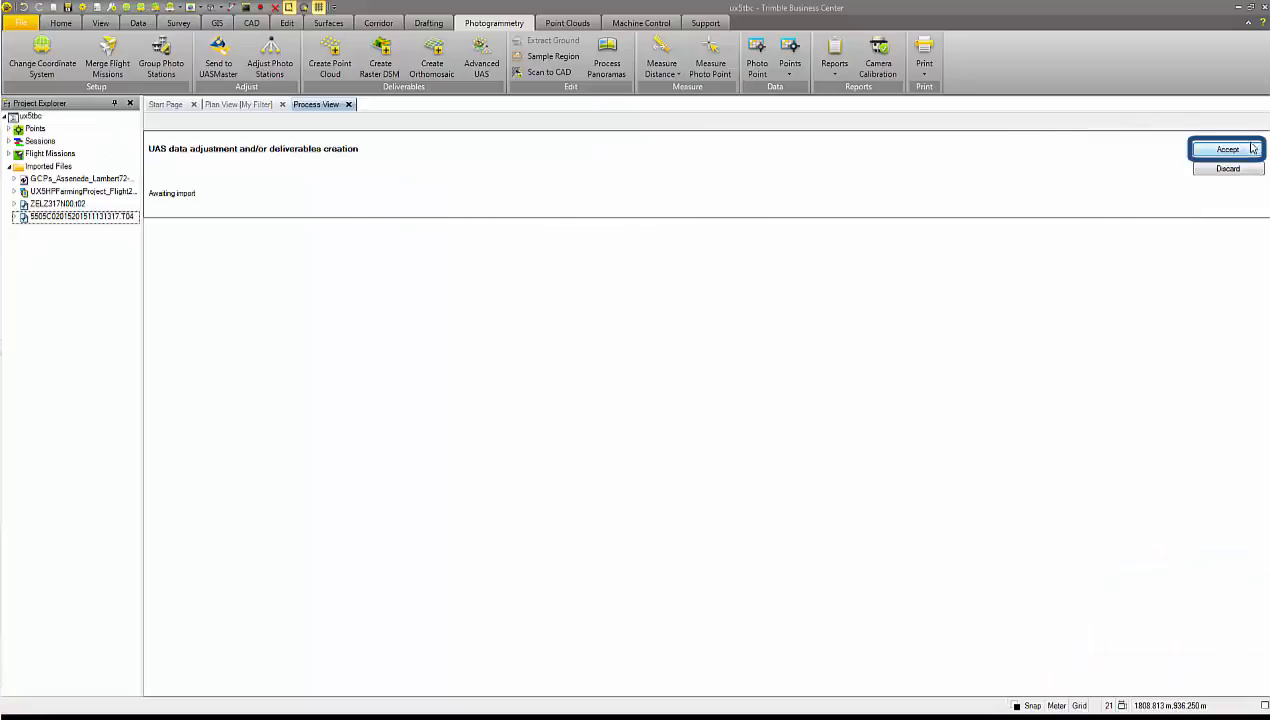
pyautogui.click(1228, 149)
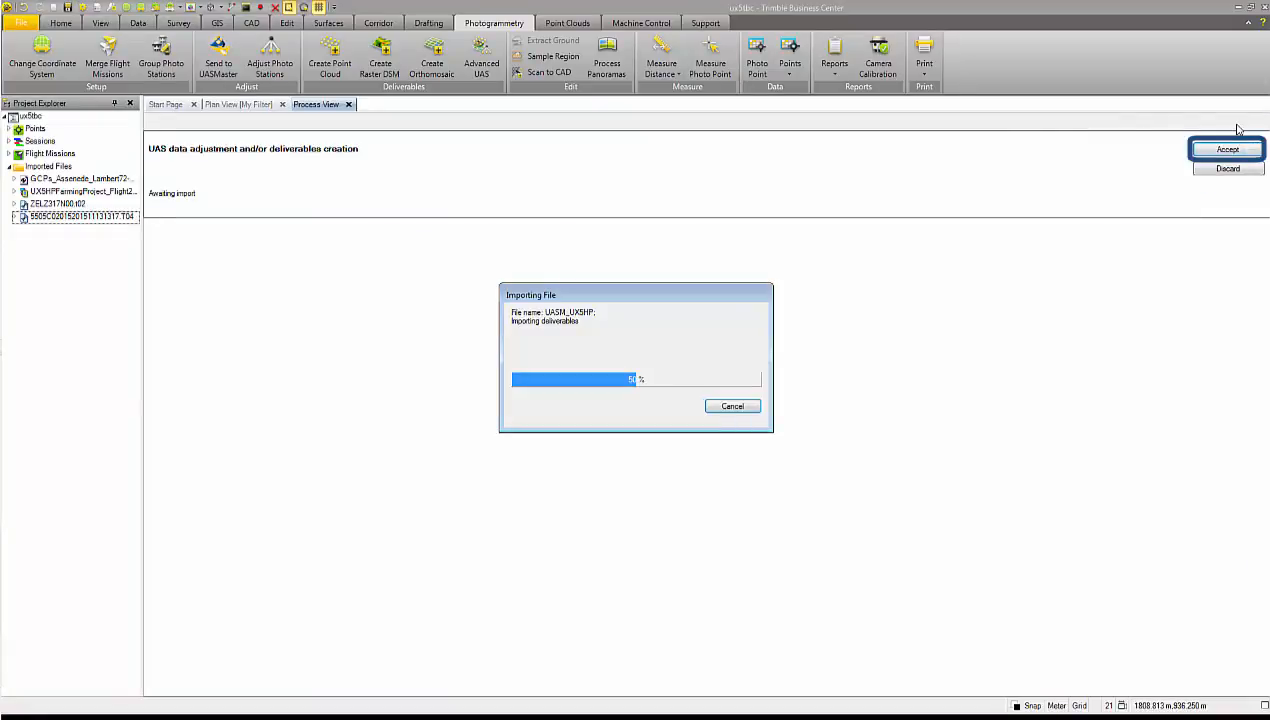
# Examine the imported UASMaster deliverables in the plan view and the scans listed in the project explorer.
pyautogui.click(228, 105)
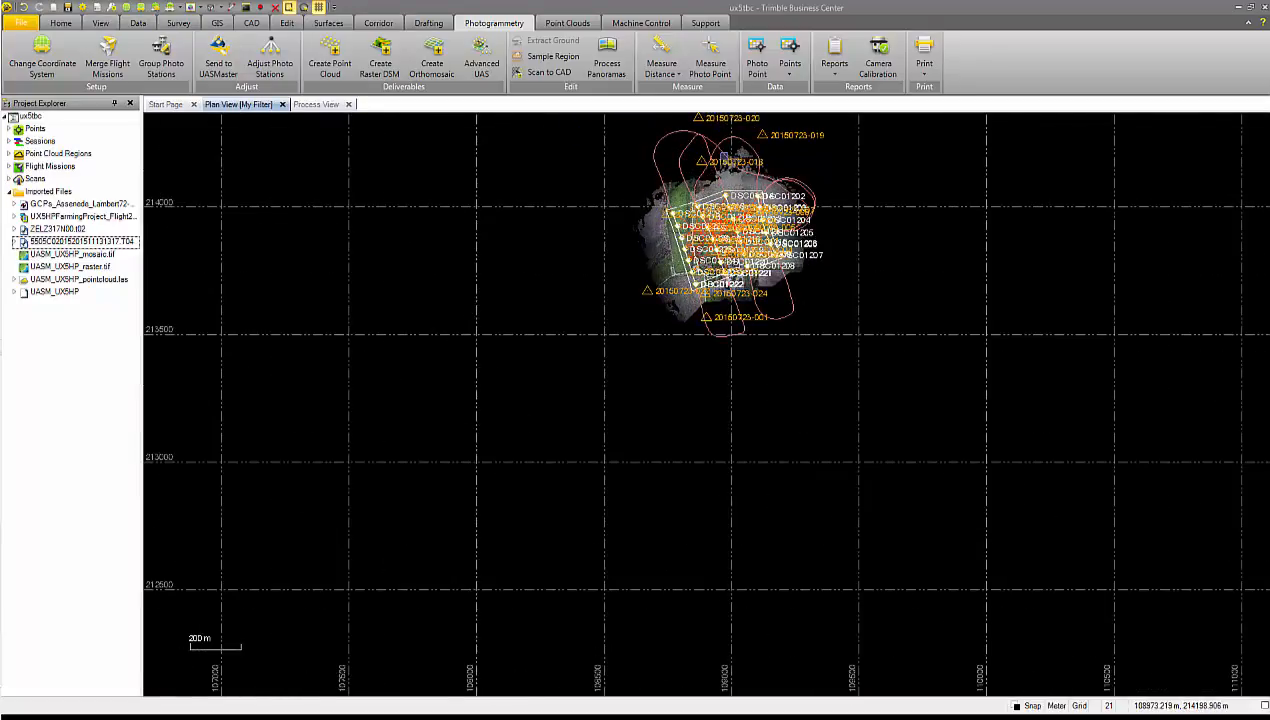
pyautogui.scroll(5, 722, 156)
pyautogui.scroll(2, 722, 156)
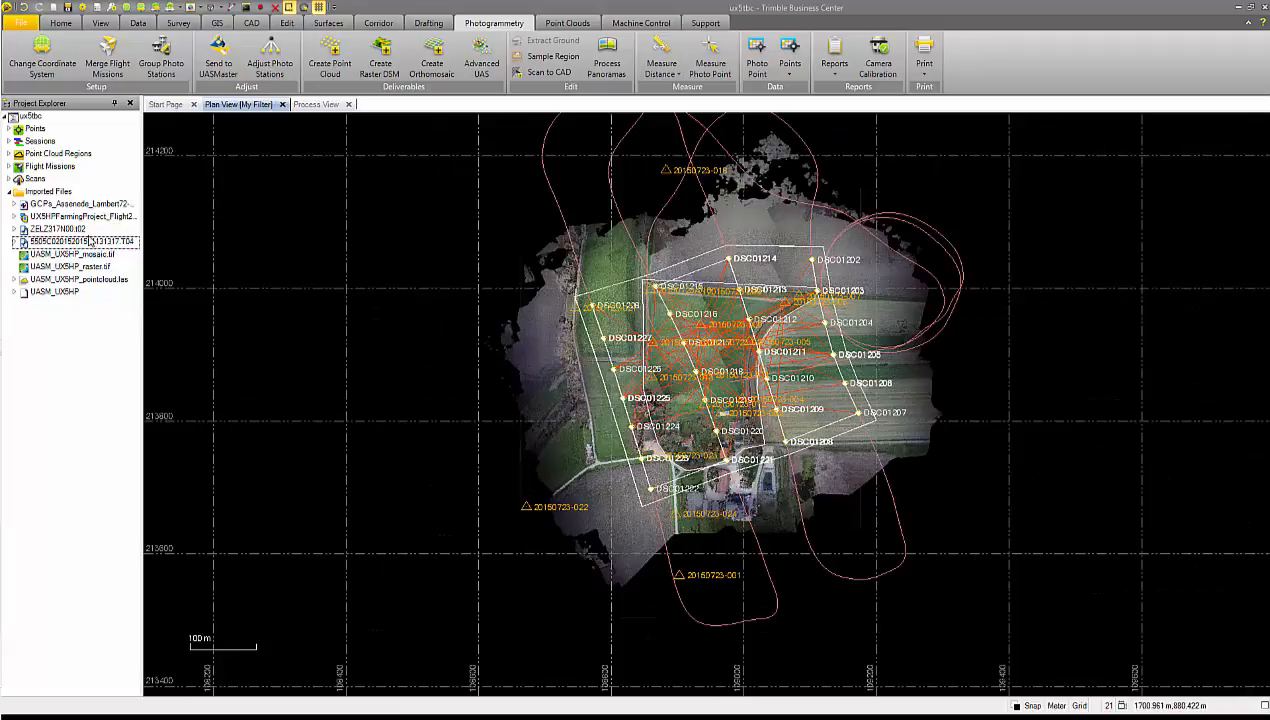
pyautogui.click(10, 179)
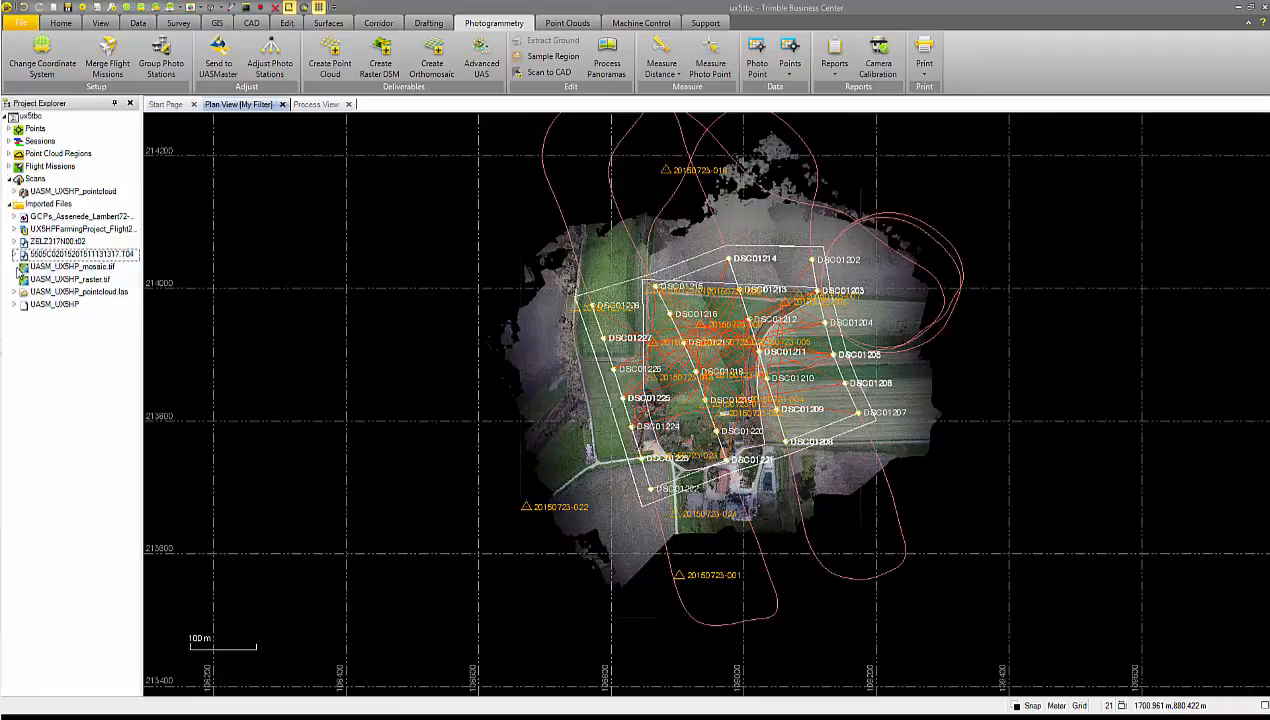
pyautogui.click(10, 179)
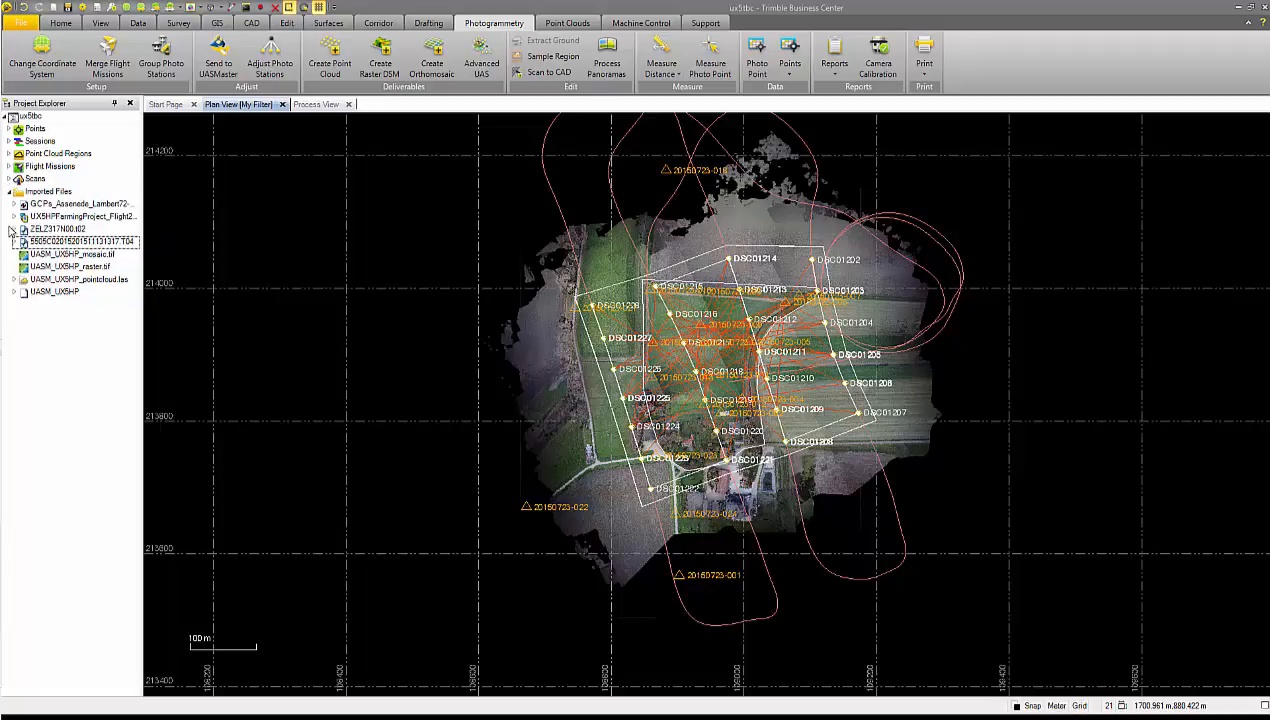
# Hide the scan of UASM_UX5HP_pointcloud.las and the UASM_UX5HP_mosaic.tif image in the plan view.
pyautogui.click(14, 280)
pyautogui.rightClick(47, 291)
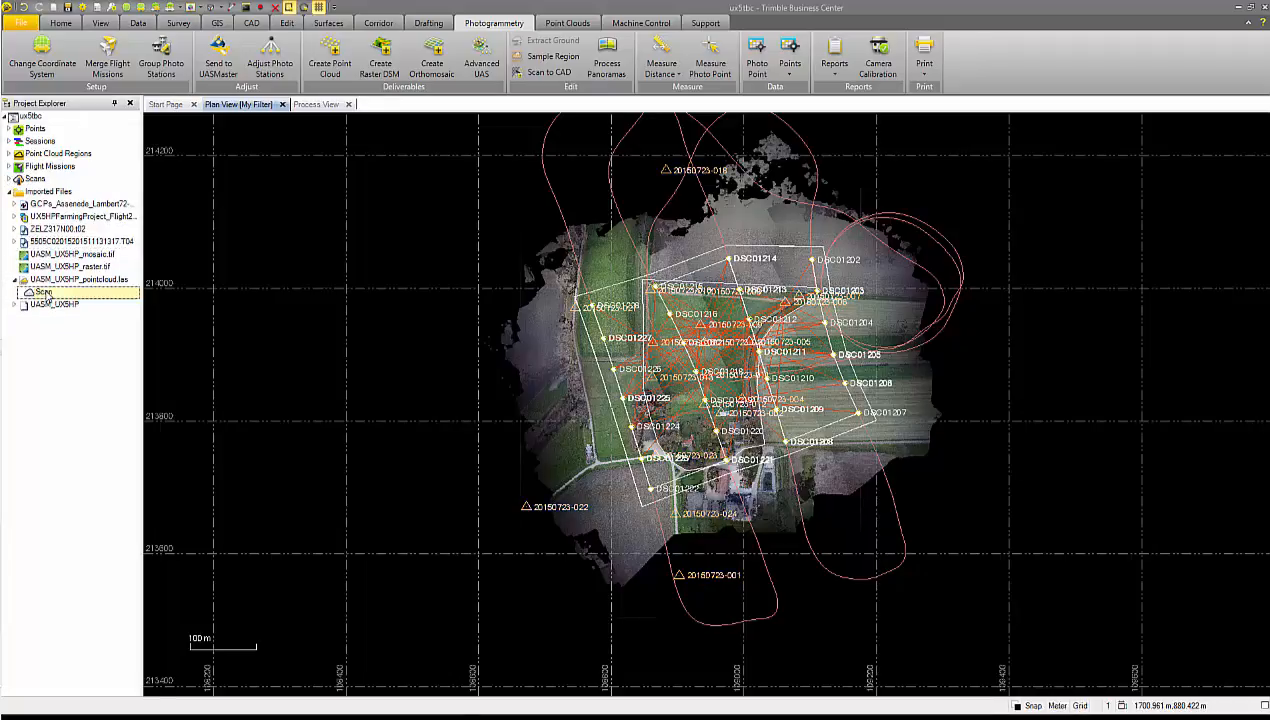
pyautogui.click(66, 317)
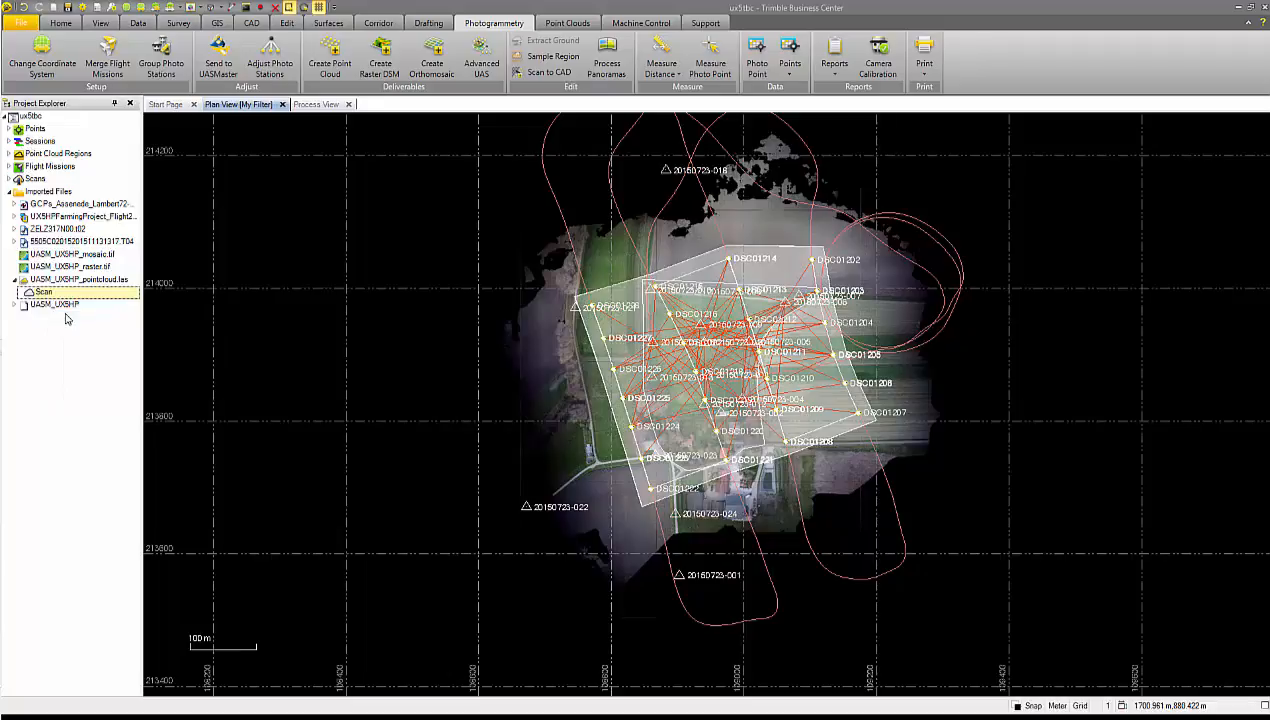
pyautogui.rightClick(64, 257)
pyautogui.click(105, 409)
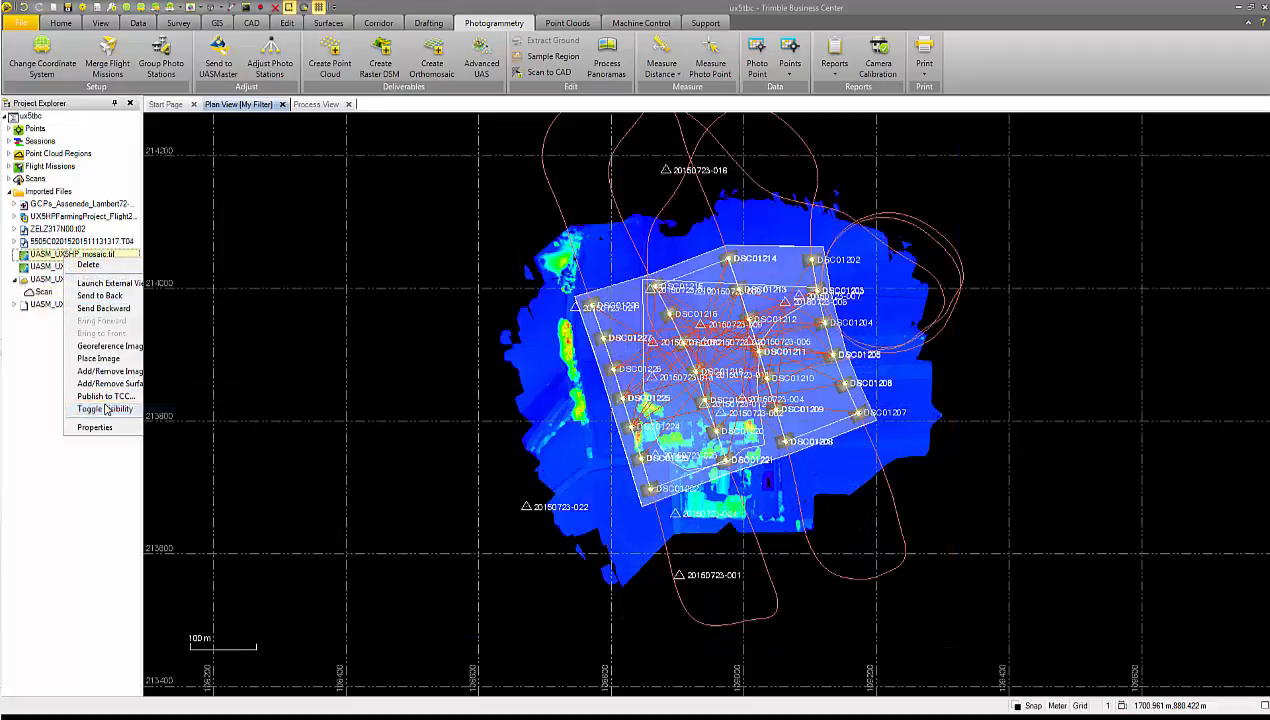